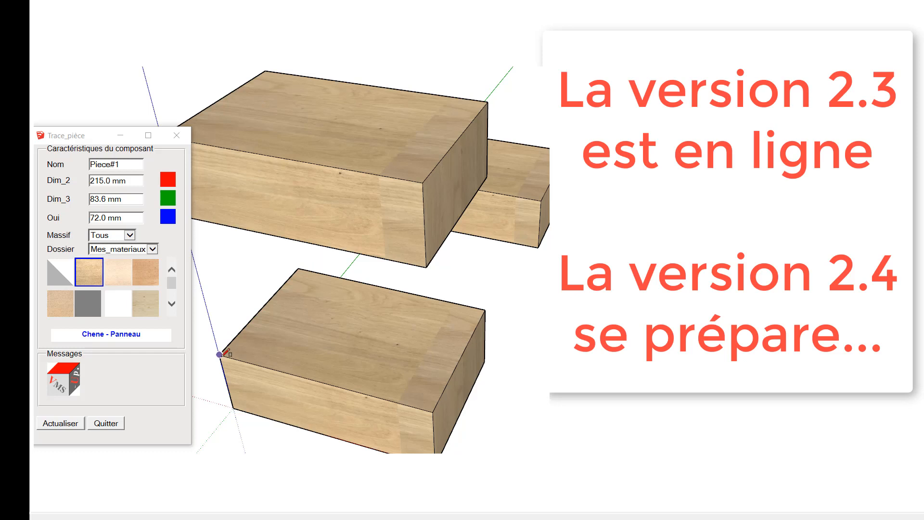
Step: Trace a Chene - Panneau part from the lower block's top face up to the underside of the upper block
{"action": "left_click", "coordinate": [301, 330]}
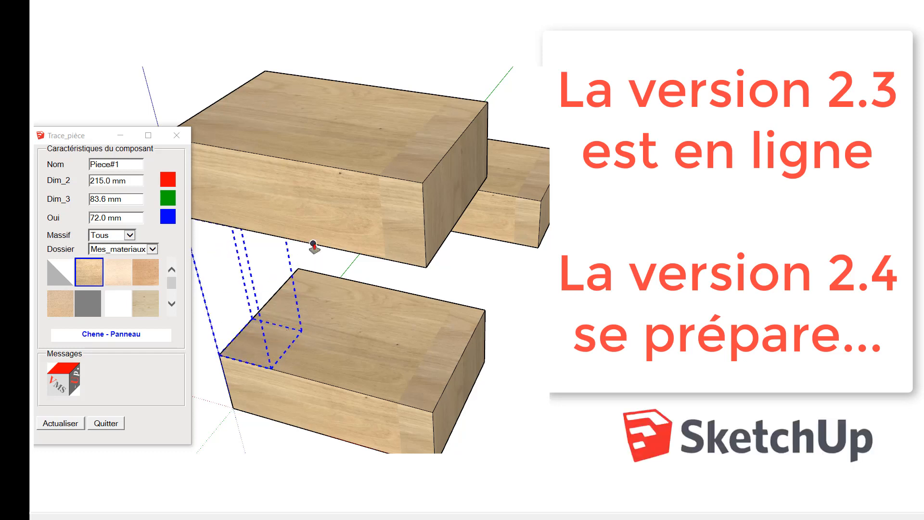
{"action": "left_click", "coordinate": [311, 244]}
{"action": "left_click", "coordinate": [120, 309]}
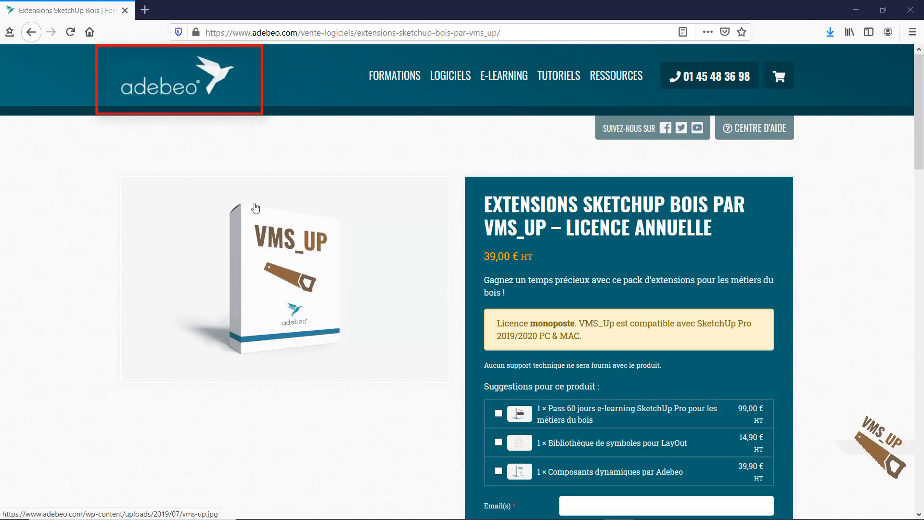
Step: Download the free trial of VMS_UP from the product page, saving VMS_Up_extensions.rbz to disk
{"action": "scroll", "coordinate": [281, 297], "scroll_direction": "down", "scroll_amount": 8}
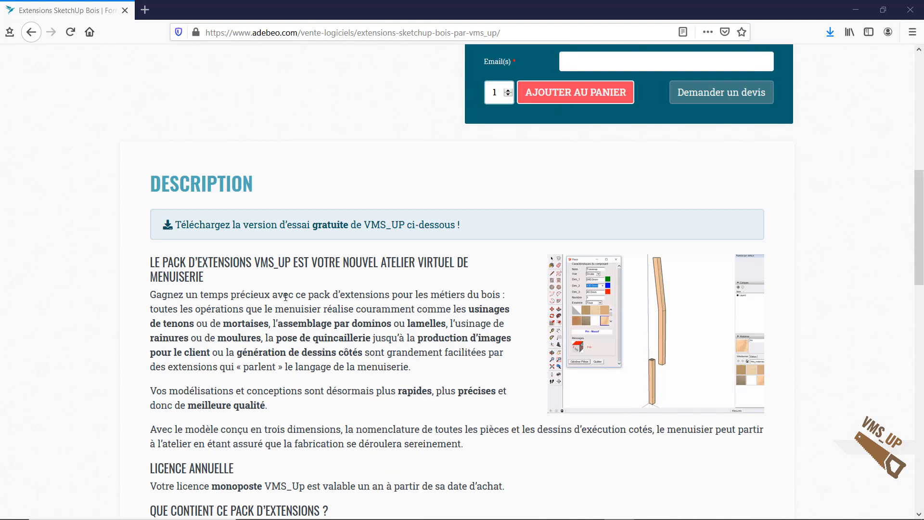
{"action": "scroll", "coordinate": [286, 298], "scroll_direction": "down", "scroll_amount": 12}
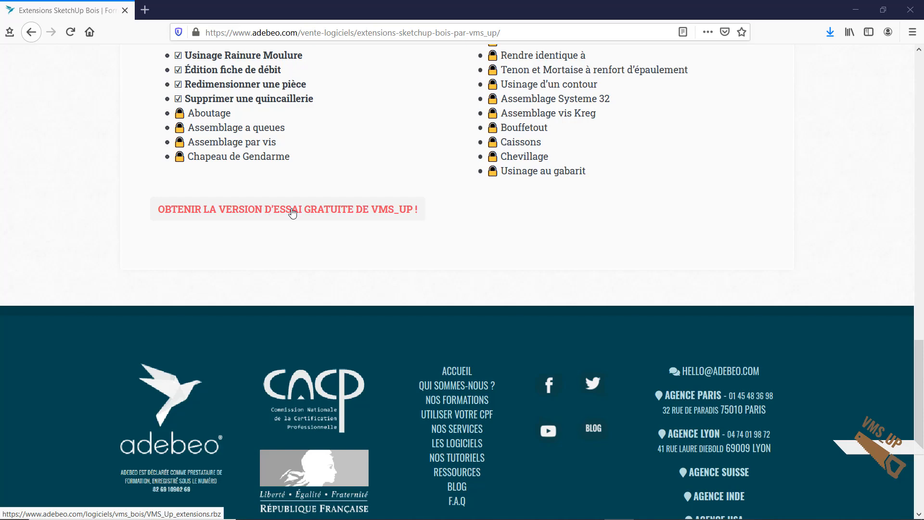
{"action": "left_click", "coordinate": [293, 212]}
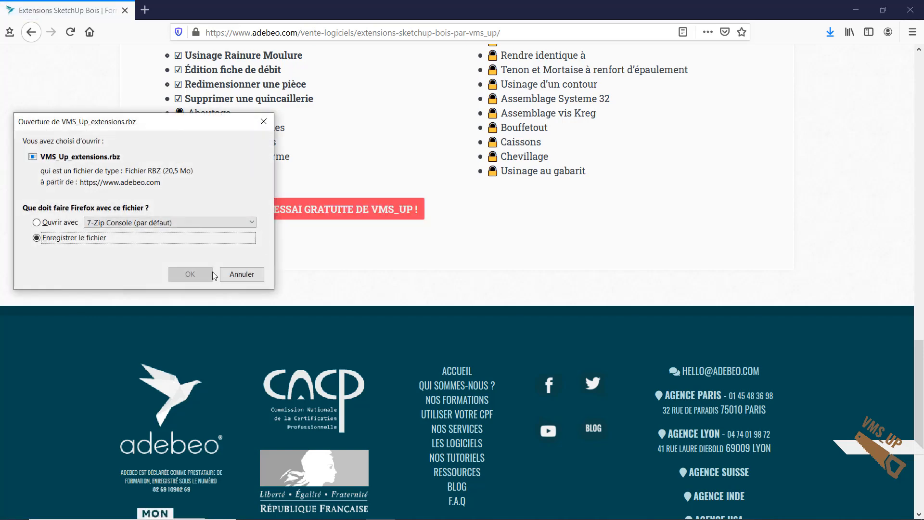
{"action": "left_click", "coordinate": [209, 275]}
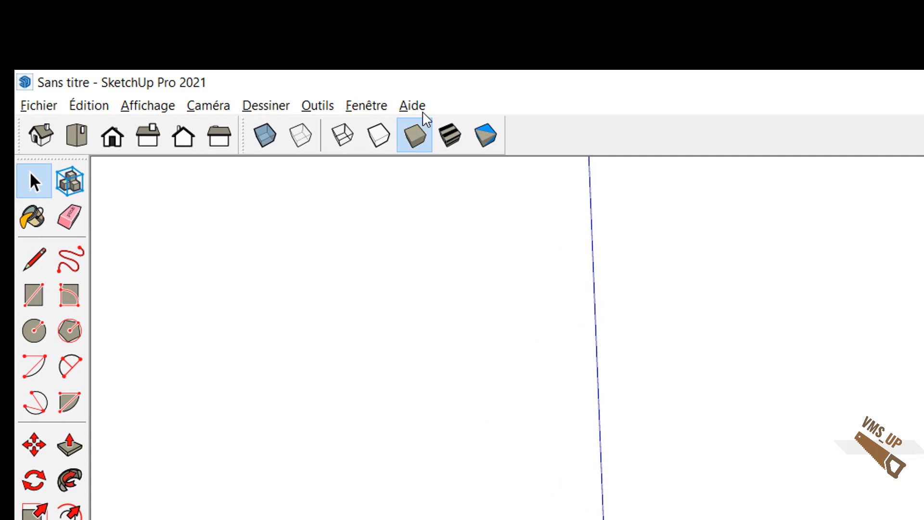
Step: Switch to SketchUp and install VMS_Up_extensions.rbz from the Downloads folder through the extension manager
{"action": "left_click", "coordinate": [366, 110]}
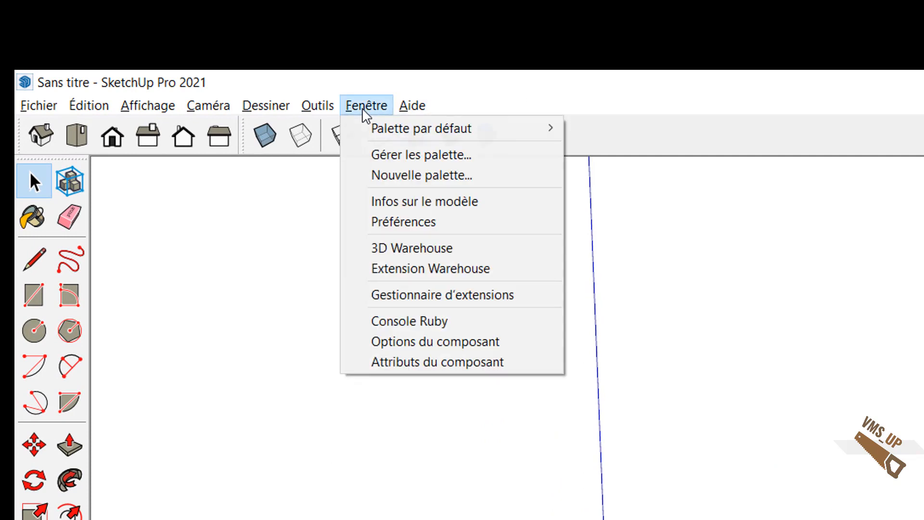
{"action": "left_click", "coordinate": [378, 298]}
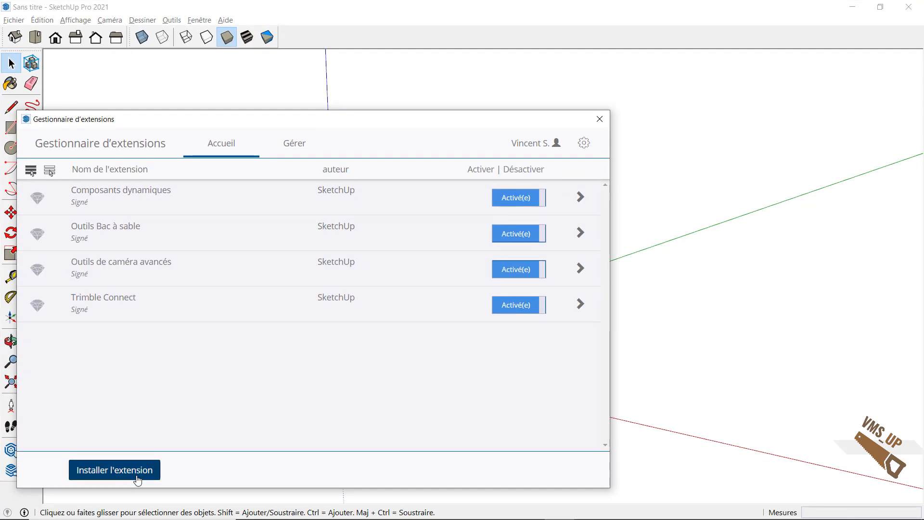
{"action": "left_click", "coordinate": [138, 480]}
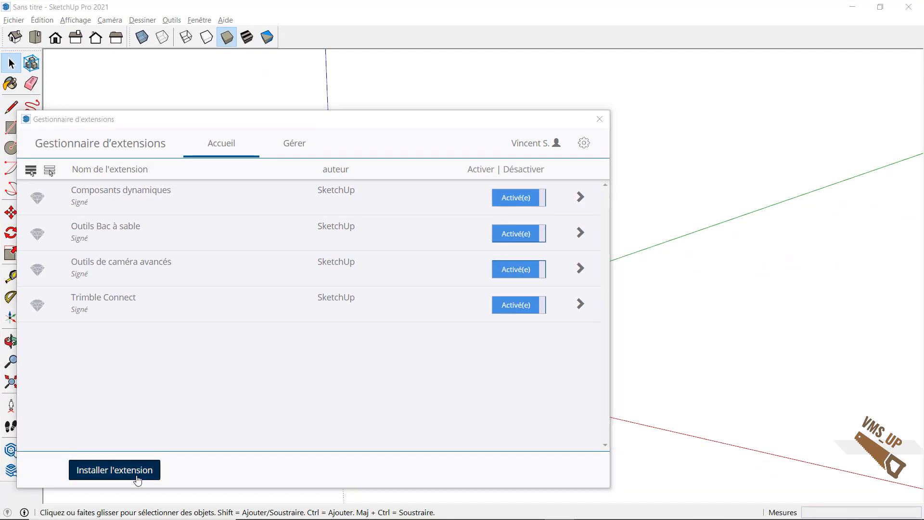
{"action": "scroll", "coordinate": [204, 262], "scroll_direction": "up", "scroll_amount": 3}
{"action": "scroll", "coordinate": [200, 261], "scroll_direction": "up", "scroll_amount": 2}
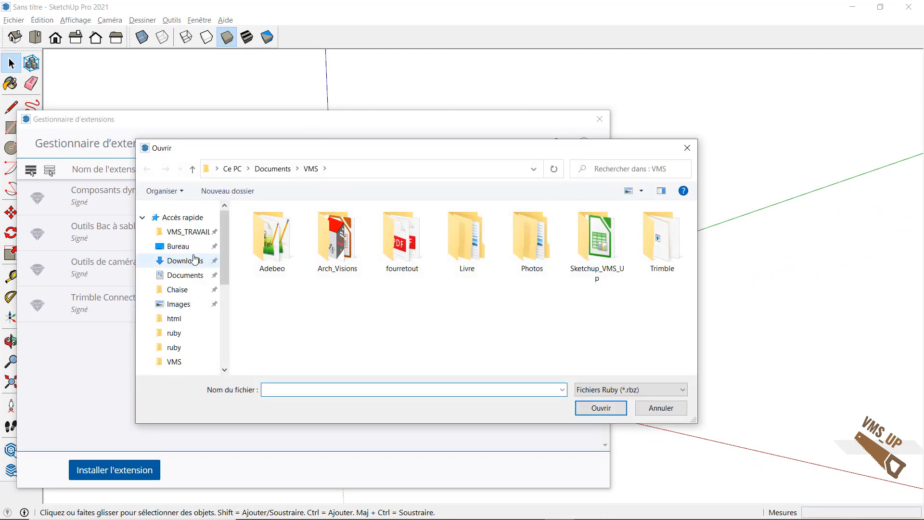
{"action": "left_click", "coordinate": [186, 262]}
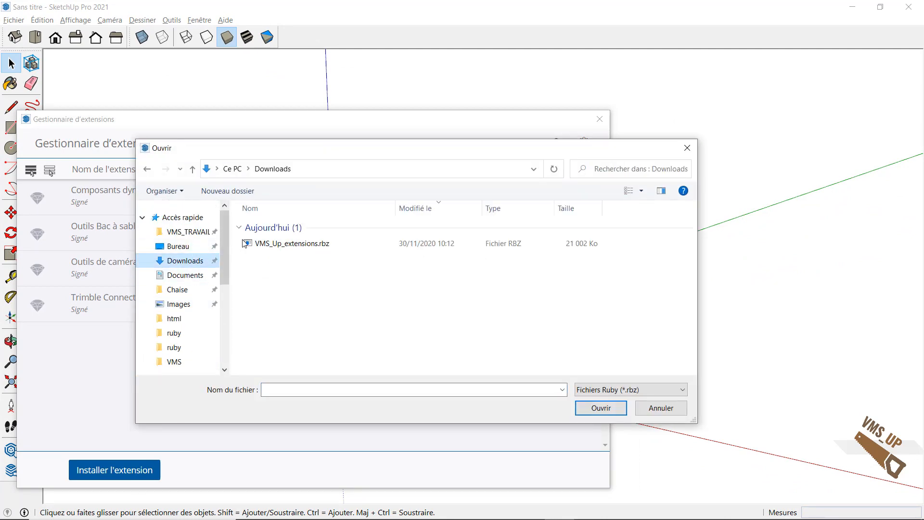
{"action": "double_click", "coordinate": [276, 249]}
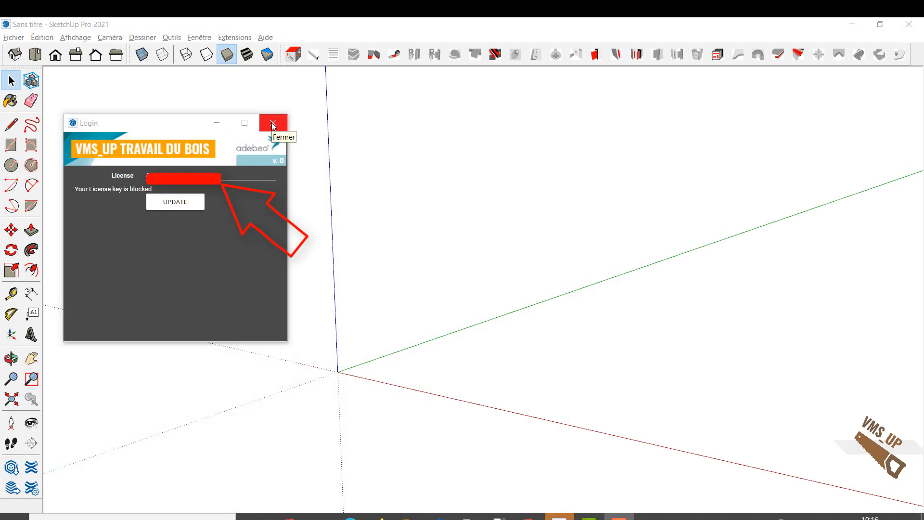
Step: Close the licence login window and hide the paid VMS_Up tools with the action Masquer les outils payants
{"action": "left_click", "coordinate": [272, 124]}
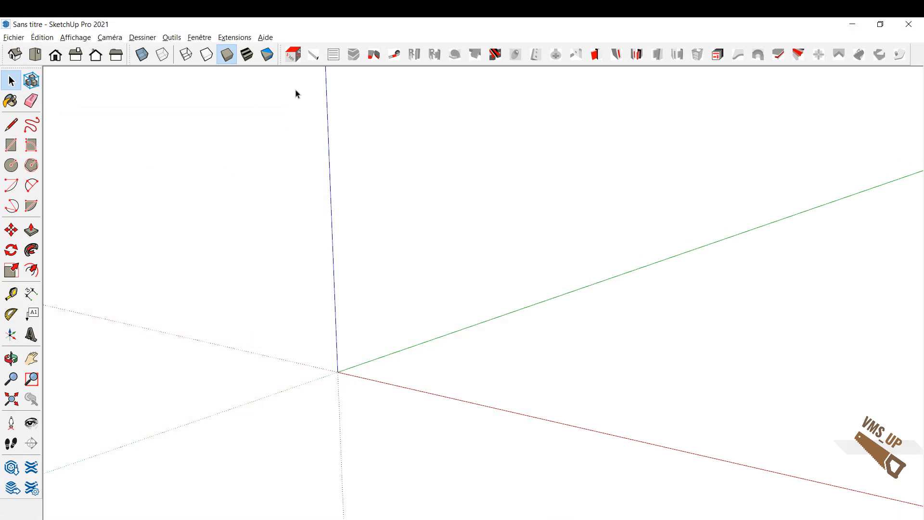
{"action": "left_click", "coordinate": [296, 57]}
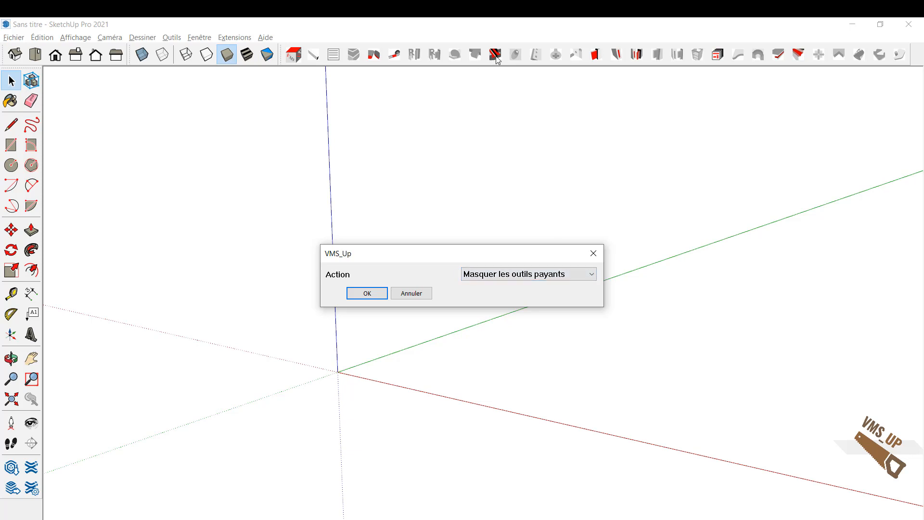
{"action": "left_click", "coordinate": [374, 295]}
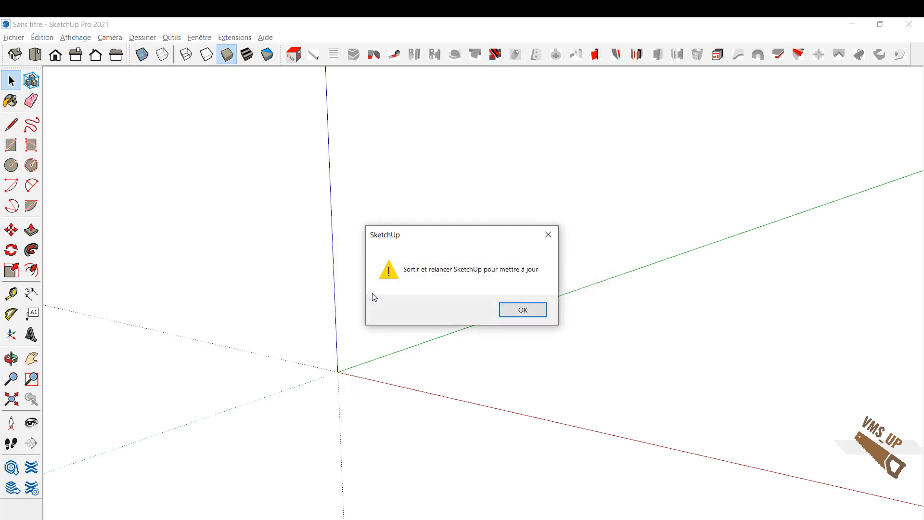
{"action": "left_click", "coordinate": [521, 311]}
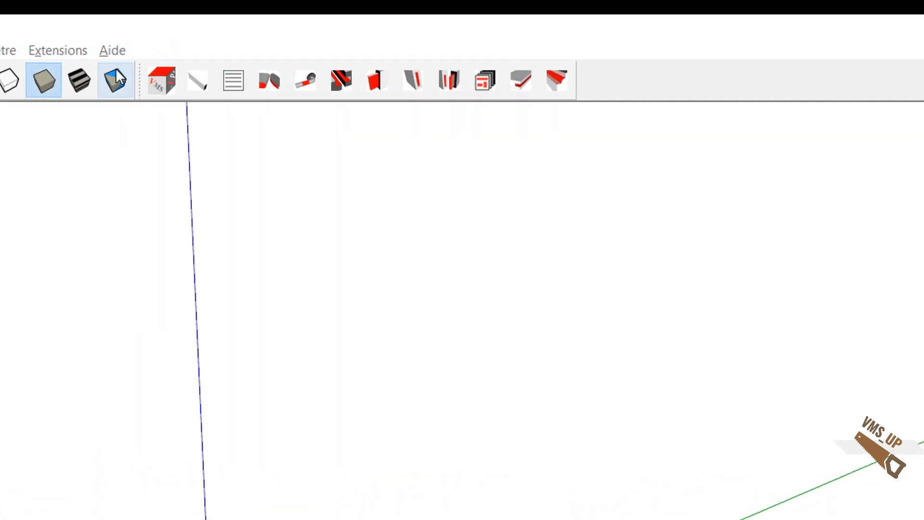
Step: Examine the VMS_Up Extensions command list in the reduced version and in the full version
{"action": "left_click", "coordinate": [82, 53]}
{"action": "mouse_move", "coordinate": [82, 72]}
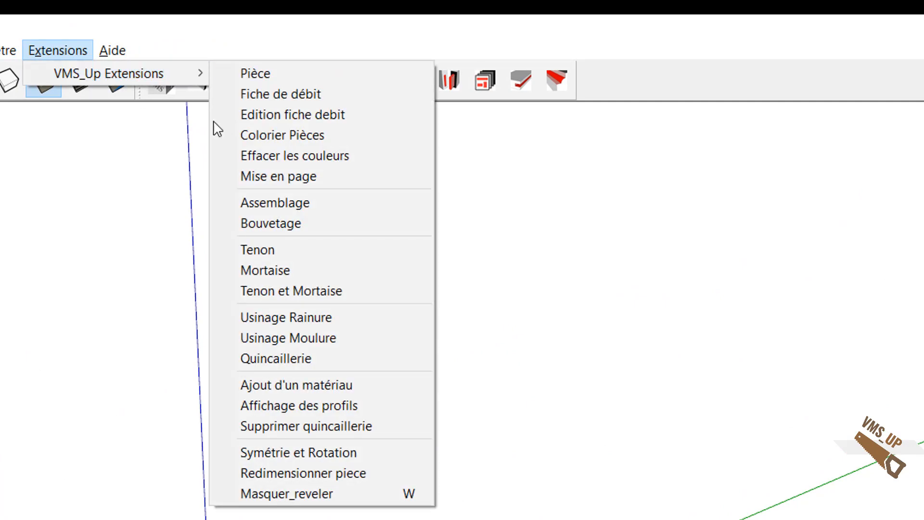
{"action": "left_click", "coordinate": [298, 36]}
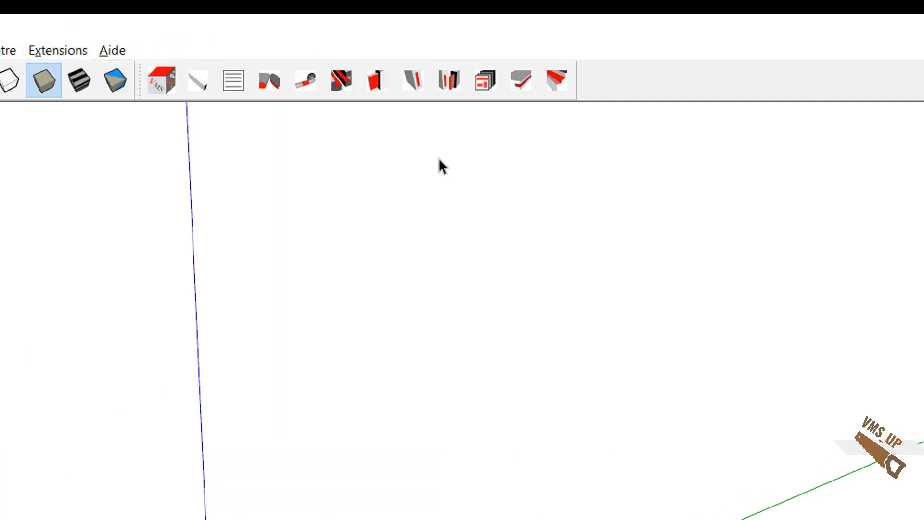
{"action": "middle_click_drag", "start_coordinate": [423, 248], "coordinate": [420, 251]}
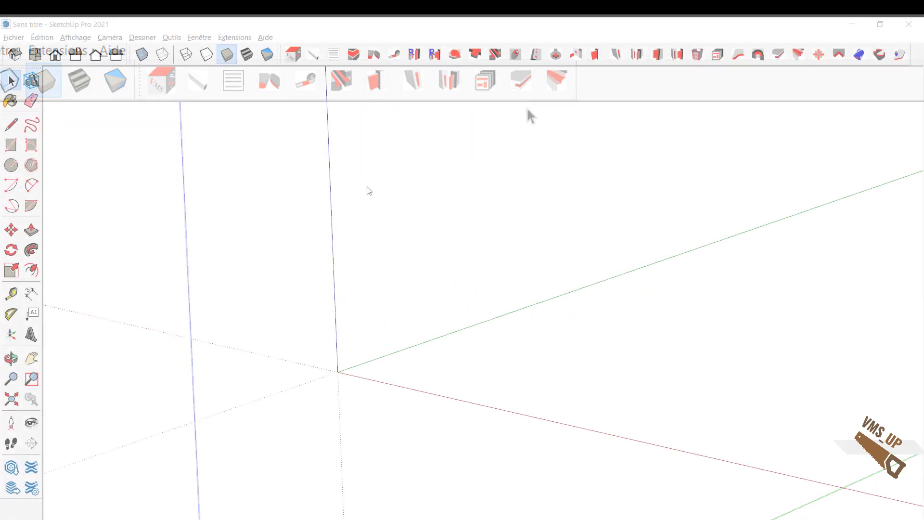
{"action": "left_click", "coordinate": [241, 39]}
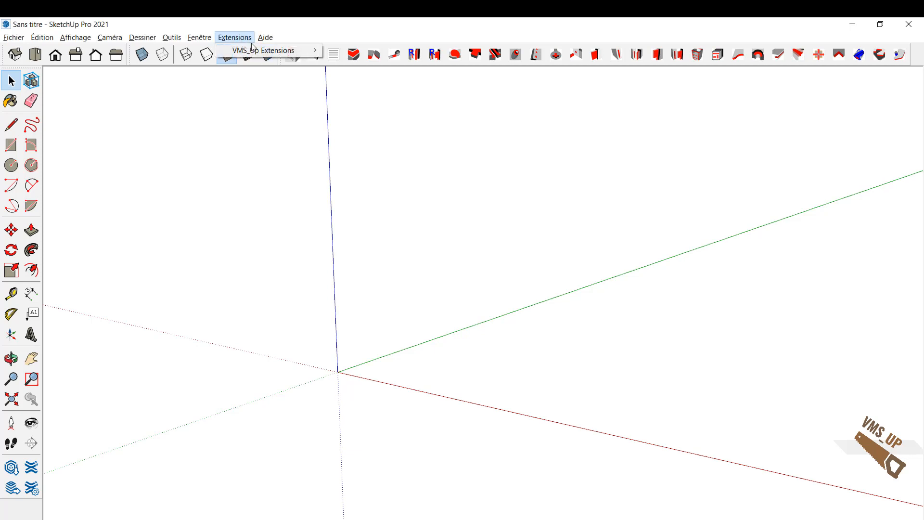
{"action": "mouse_move", "coordinate": [270, 50]}
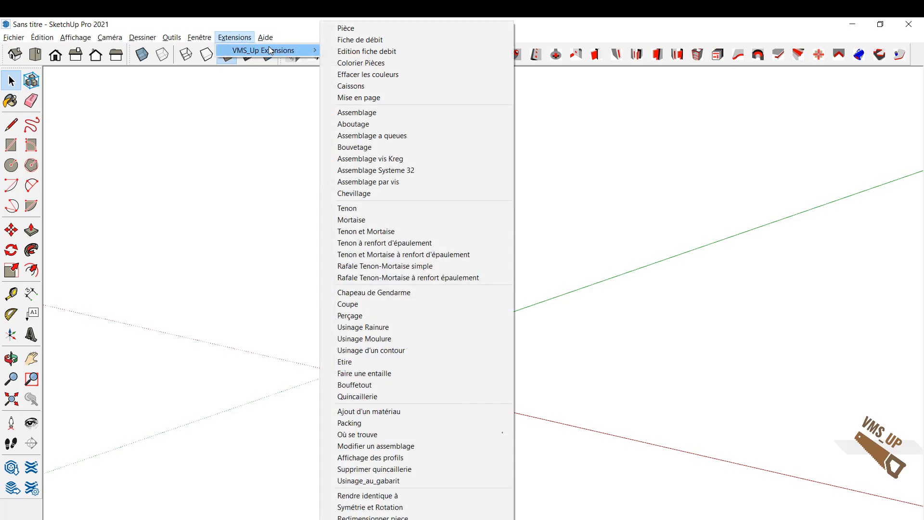
{"action": "left_click", "coordinate": [275, 24]}
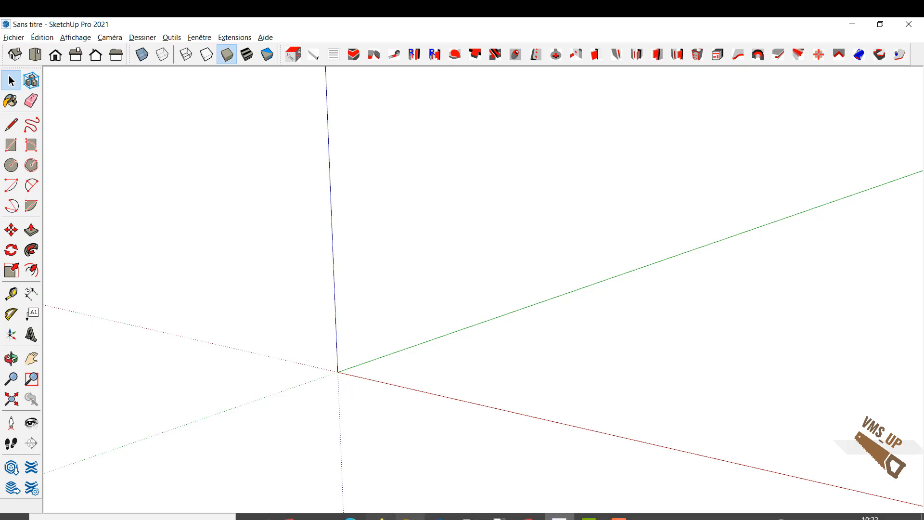
Step: Switch to File Explorer and look through the parameter files in the VMS_Up_extensions param folder
{"action": "left_click", "coordinate": [410, 516]}
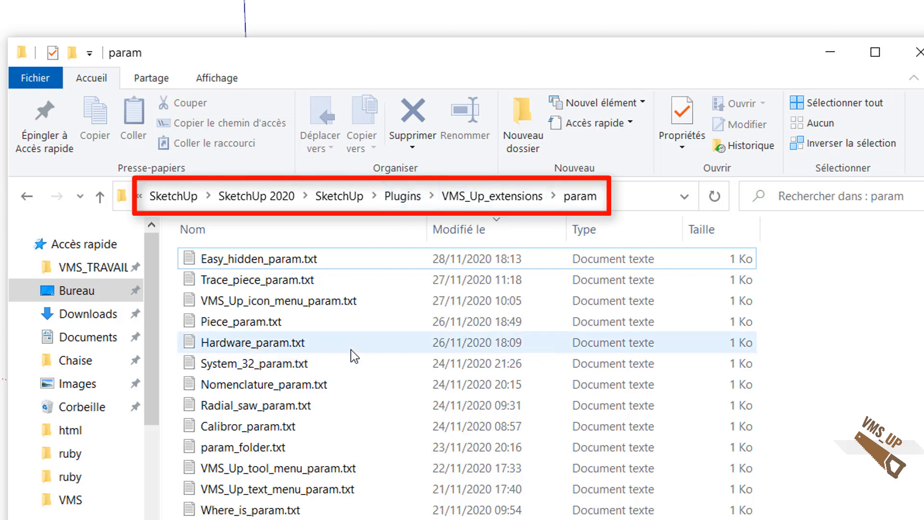
{"action": "scroll", "coordinate": [351, 350], "scroll_direction": "down", "scroll_amount": 3}
{"action": "scroll", "coordinate": [351, 350], "scroll_direction": "up", "scroll_amount": 3}
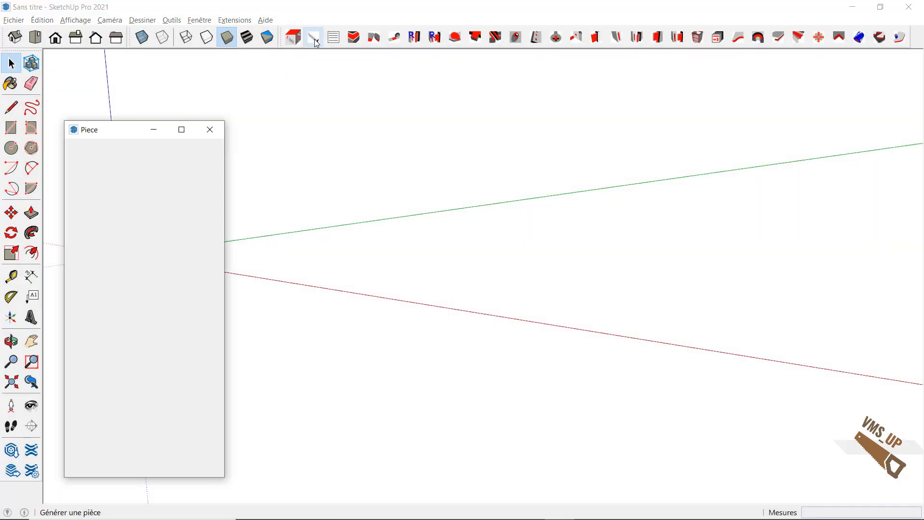
Step: Generate a Melamine - Massif part in SketchUp with Dim_1 set to 600+2*19, then leave the Piece tool
{"action": "left_click_drag", "start_coordinate": [133, 181], "coordinate": [105, 179]}
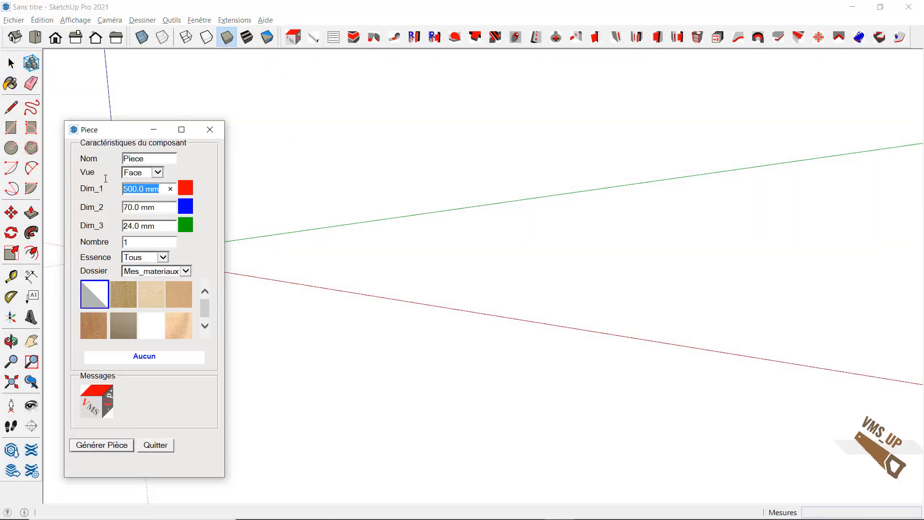
{"action": "type", "text": "600"}
{"action": "type", "text": "+"}
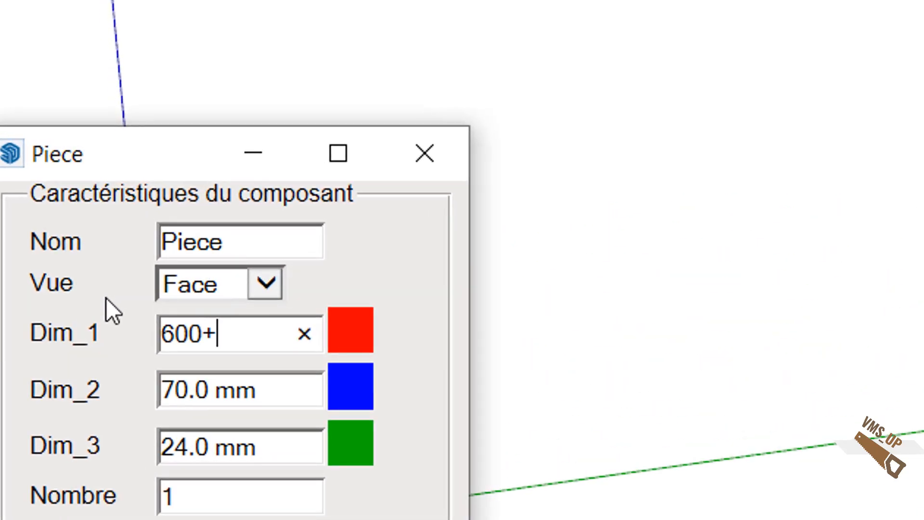
{"action": "type", "text": "2*19"}
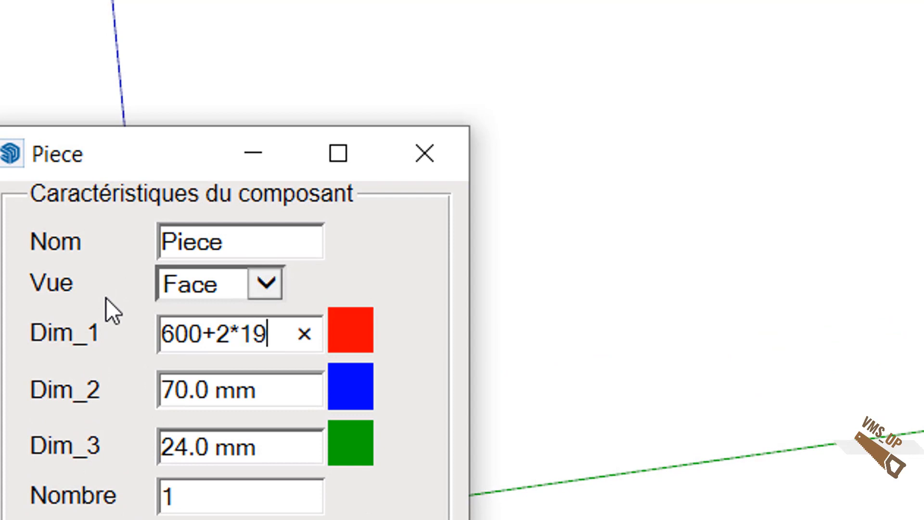
{"action": "key", "text": "Tab"}
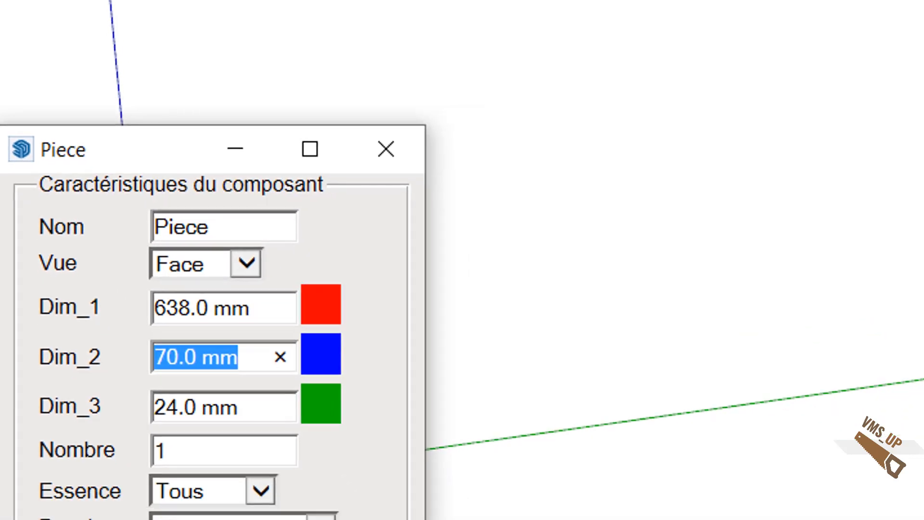
{"action": "left_click", "coordinate": [112, 446]}
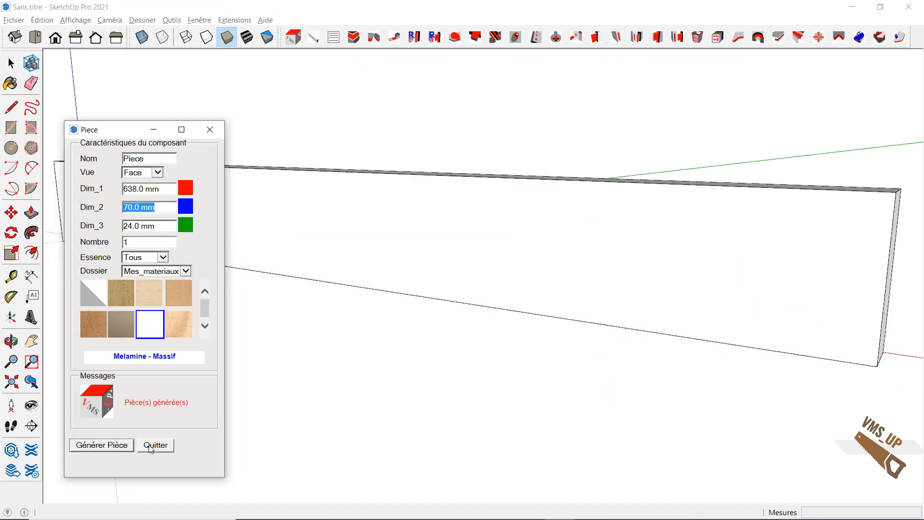
{"action": "left_click", "coordinate": [151, 446]}
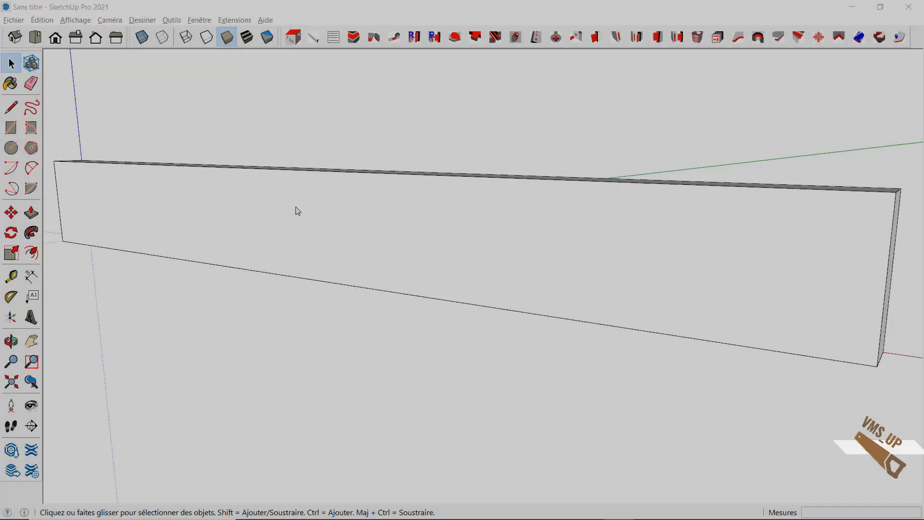
Step: Open the generated part's dimensions for resizing and go to its Dim_2 and Dim_3 values
{"action": "right_click", "coordinate": [296, 200]}
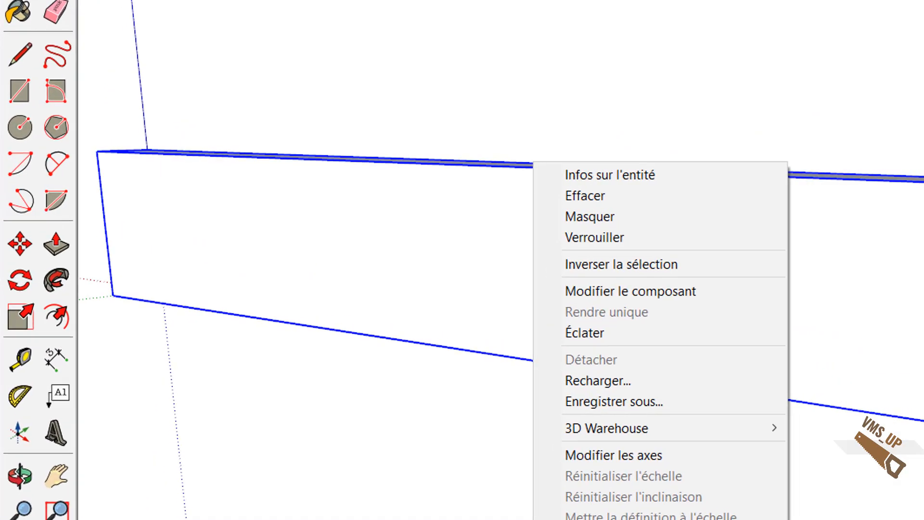
{"action": "left_click", "coordinate": [611, 519]}
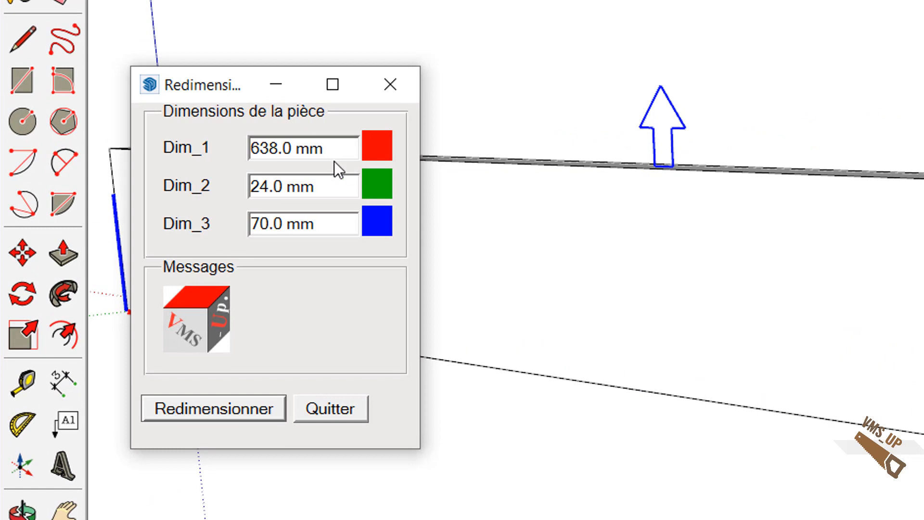
{"action": "left_click", "coordinate": [326, 186]}
{"action": "left_click", "coordinate": [329, 217]}
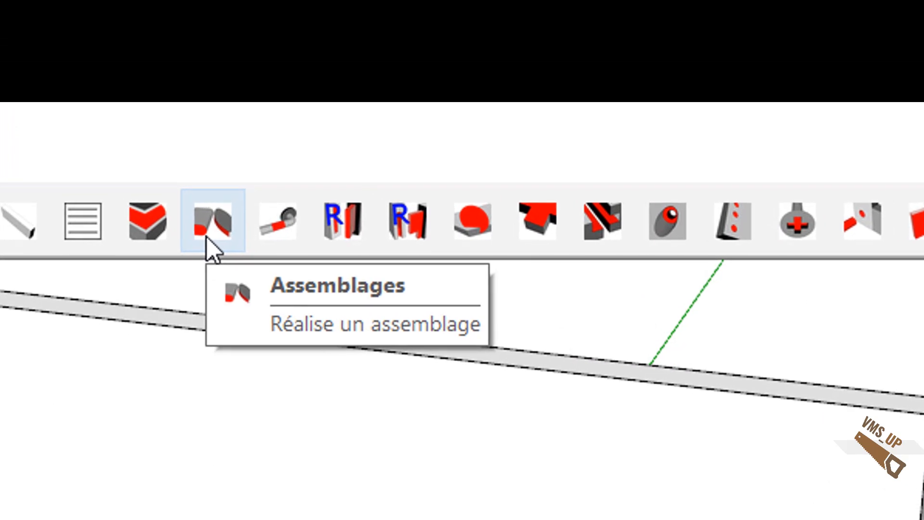
Step: Start the Assemblages tool with Lamelles joints and place one biscuit along the top edge of the panel's front face
{"action": "left_click", "coordinate": [209, 237]}
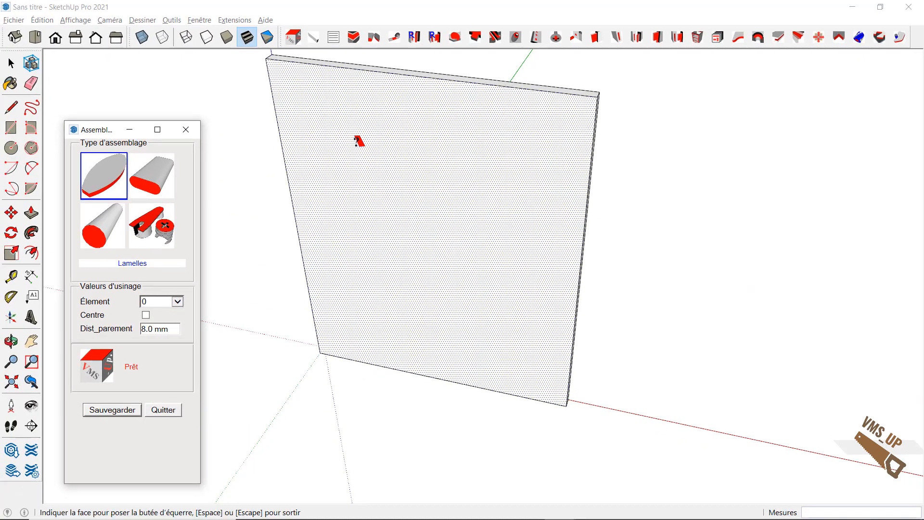
{"action": "middle_click_drag", "start_coordinate": [358, 179], "coordinate": [324, 201]}
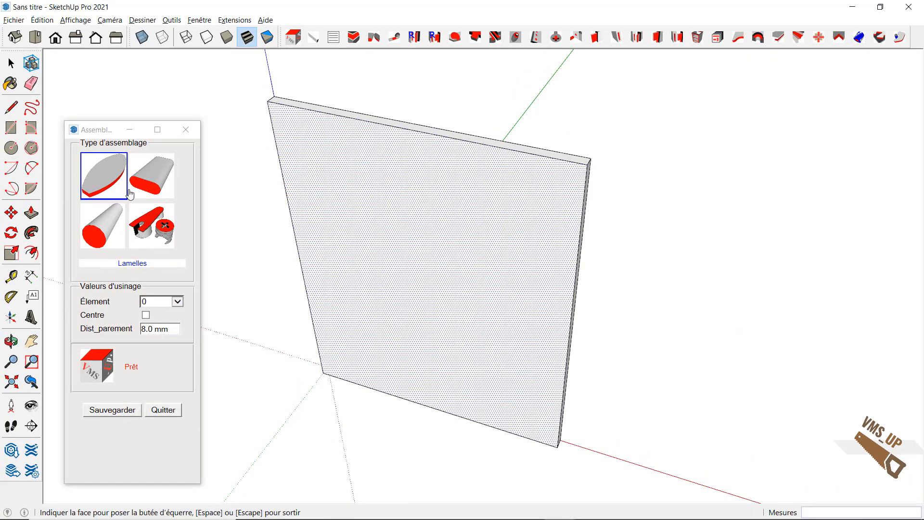
{"action": "left_click", "coordinate": [392, 245]}
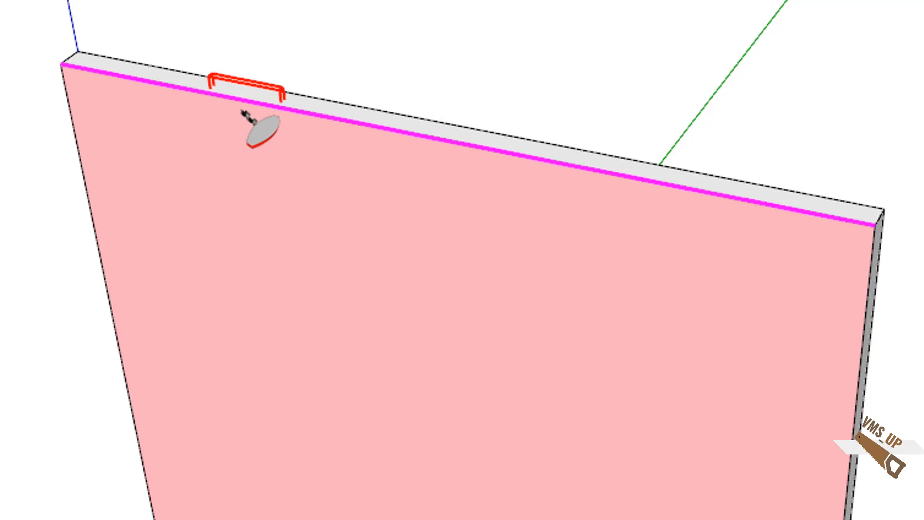
{"action": "left_click", "coordinate": [243, 113]}
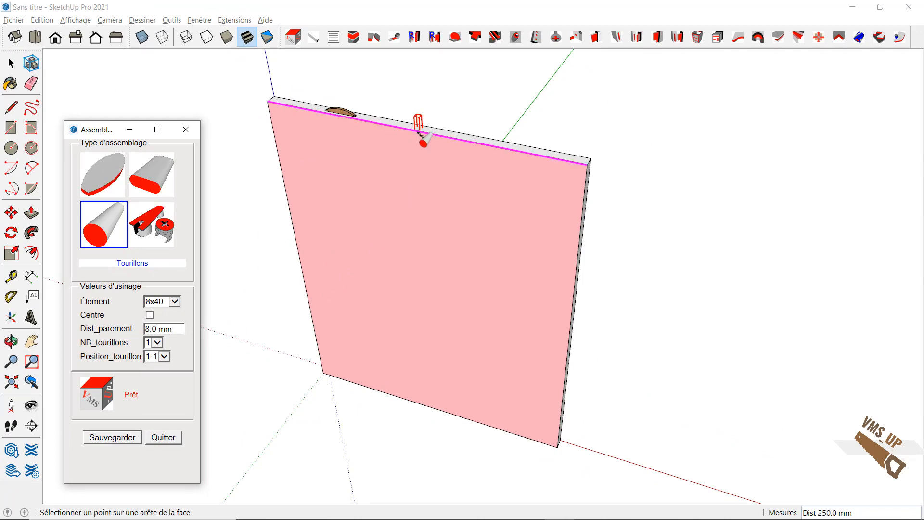
Step: Place two 8x40 Tourillons dowels further along the panel's top edge, the second with Position_tourillon set to 1-3
{"action": "left_click", "coordinate": [420, 133]}
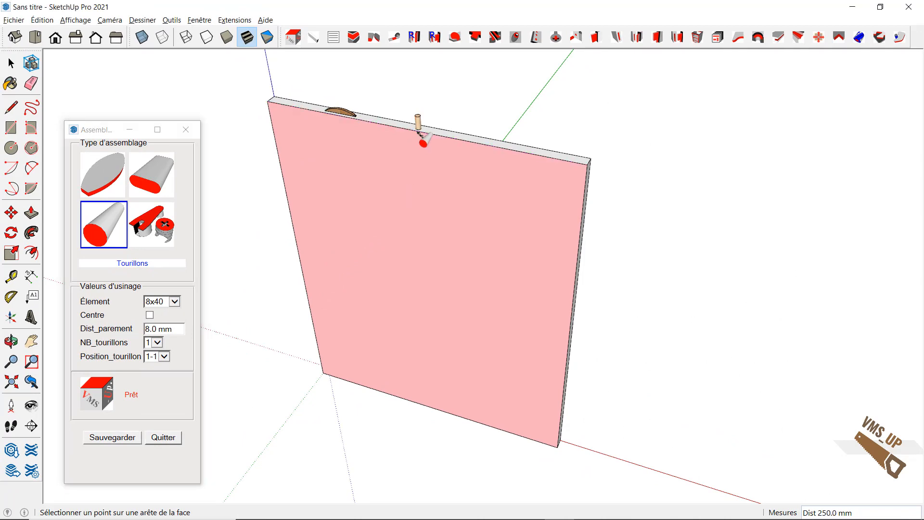
{"action": "left_click", "coordinate": [163, 357]}
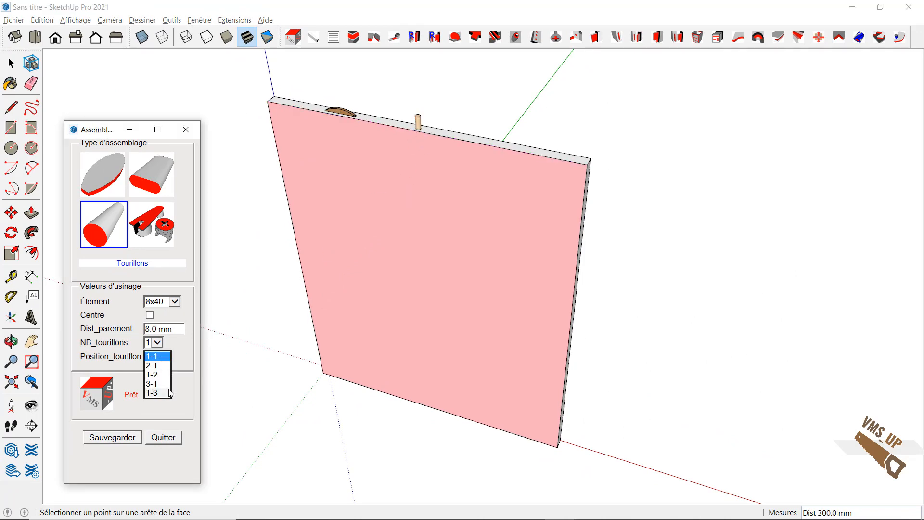
{"action": "left_click", "coordinate": [153, 390]}
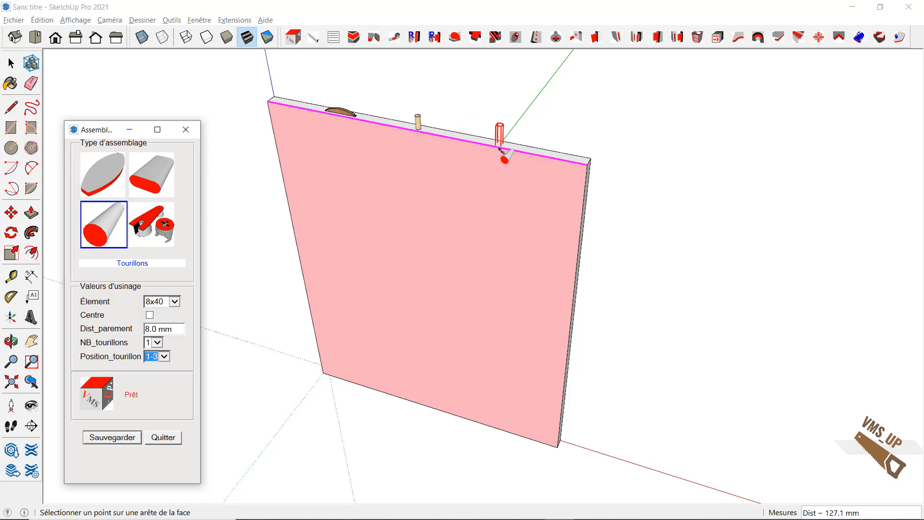
{"action": "left_click", "coordinate": [504, 151]}
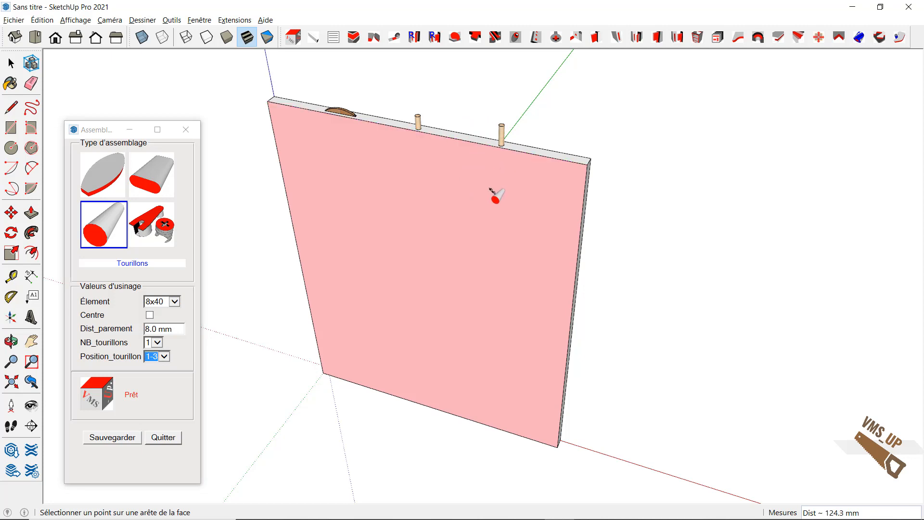
Step: Place 8x40 Dominos on the panel's vertical edge, starting at a distance of 100 and repeated with *3
{"action": "middle_click_drag", "start_coordinate": [490, 189], "coordinate": [531, 200]}
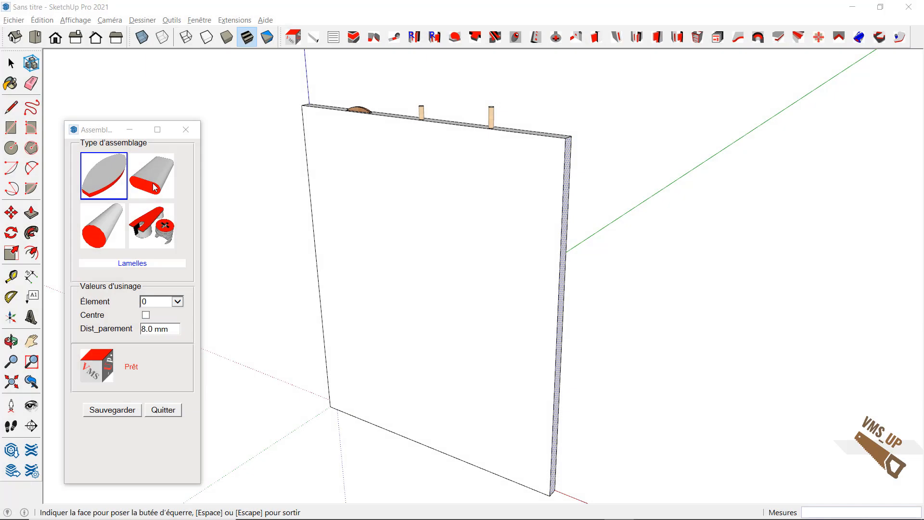
{"action": "left_click", "coordinate": [153, 187]}
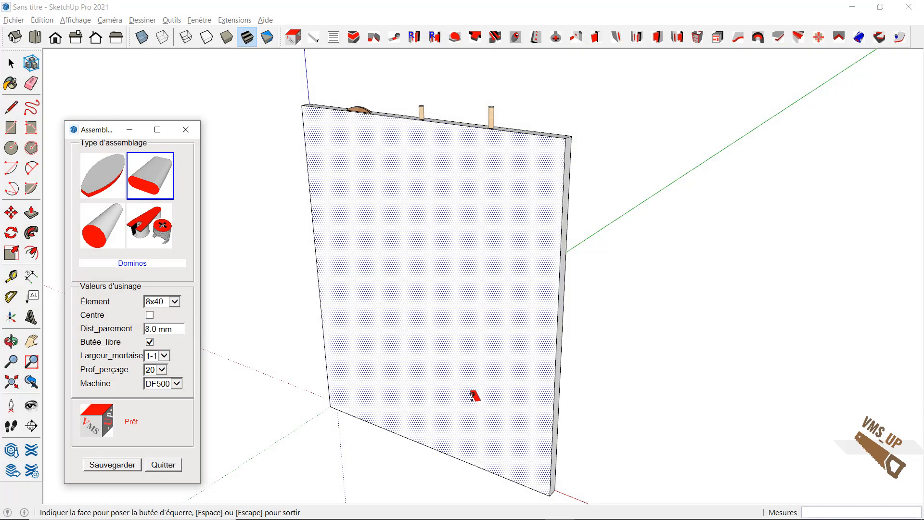
{"action": "left_click", "coordinate": [475, 396]}
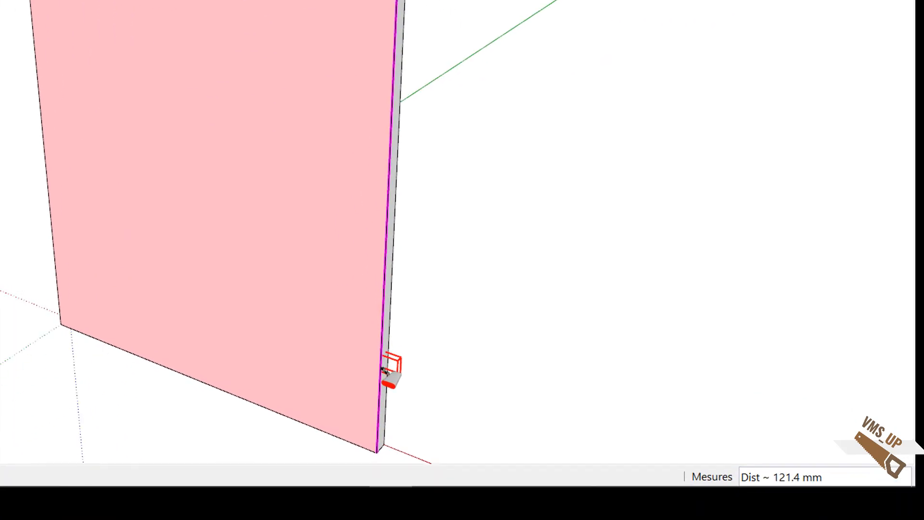
{"action": "type", "text": "100"}
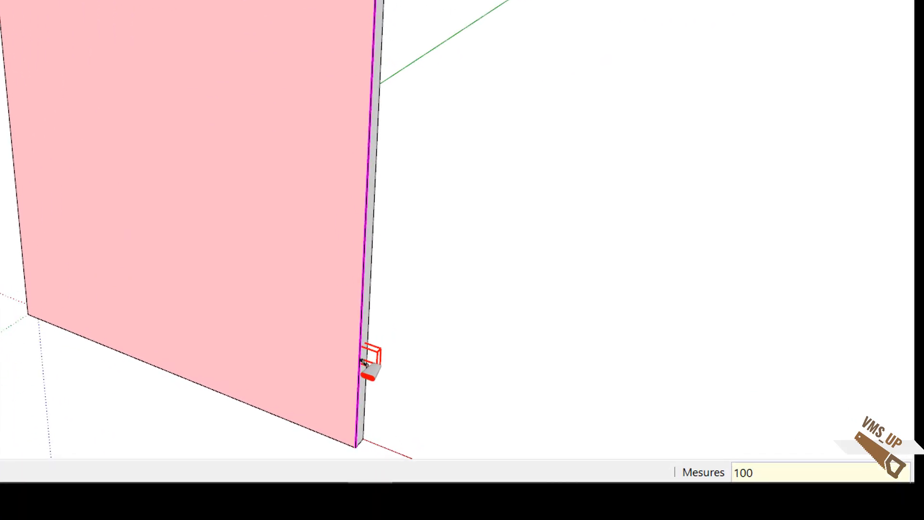
{"action": "key", "text": "Return"}
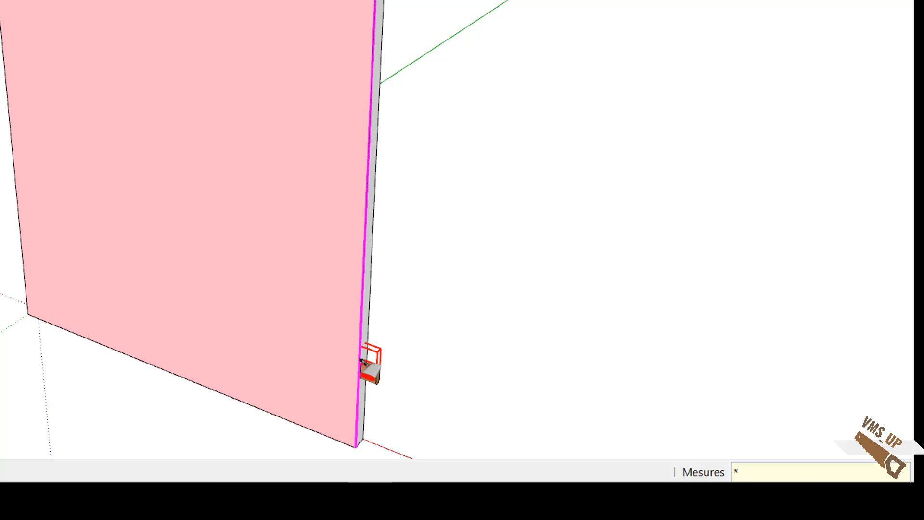
{"action": "key", "text": "Return"}
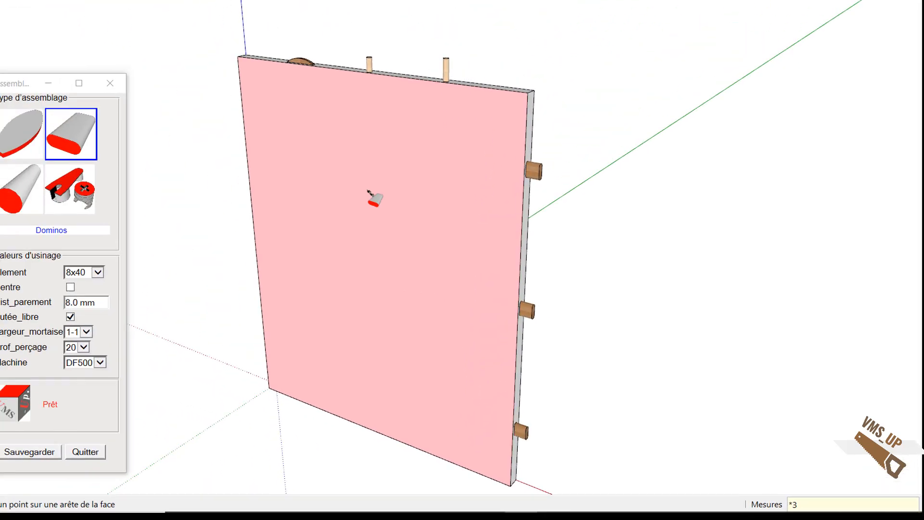
{"action": "middle_click_drag", "start_coordinate": [586, 350], "coordinate": [587, 299]}
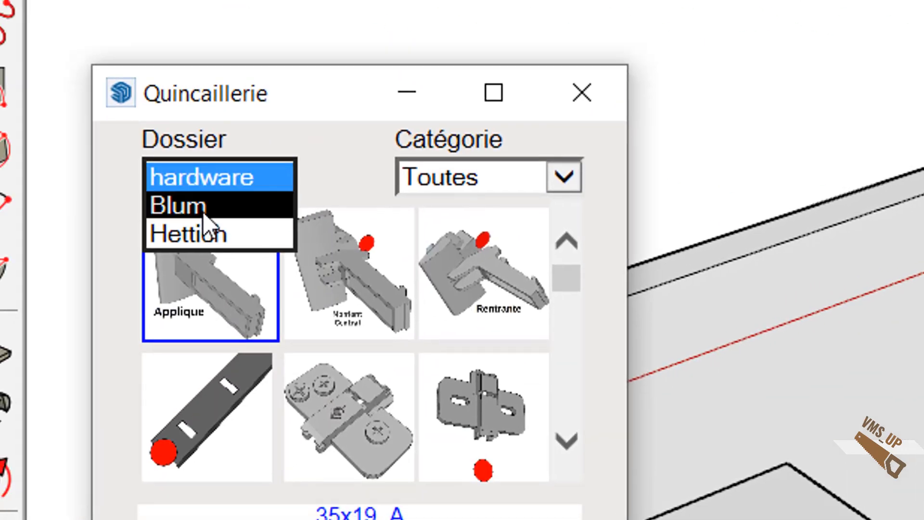
Step: Set the Quincaillerie folder to Blum and finally to Hettich, and locate both subfolders in File Explorer's VMS_Up_extensions hardware directory
{"action": "left_click", "coordinate": [204, 212]}
{"action": "left_click", "coordinate": [268, 179]}
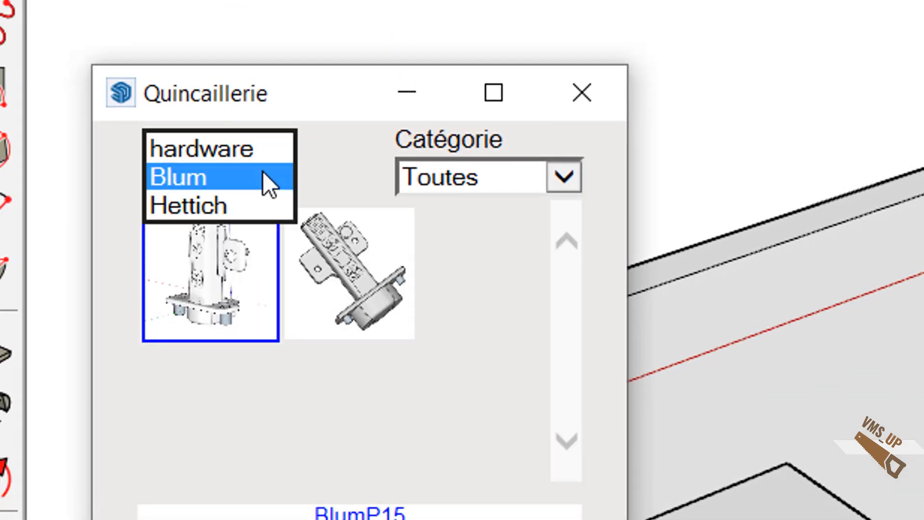
{"action": "left_click", "coordinate": [229, 215]}
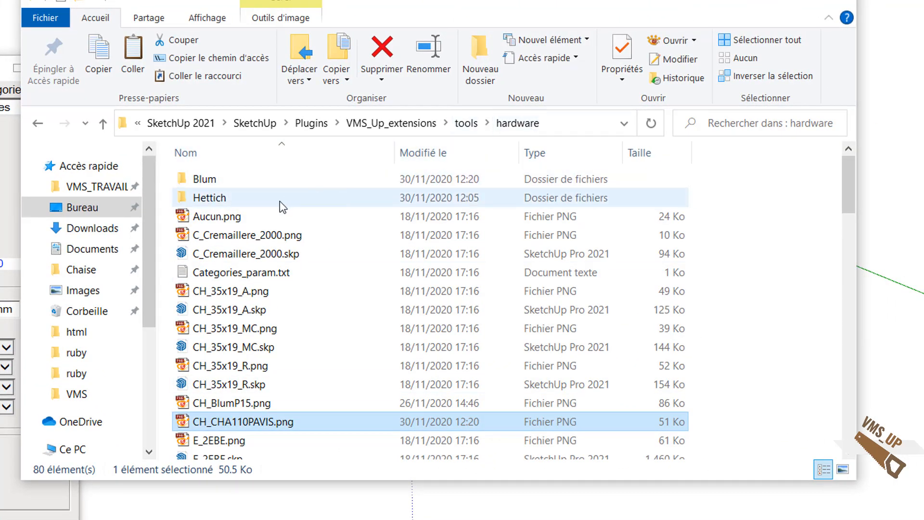
{"action": "left_click", "coordinate": [215, 185]}
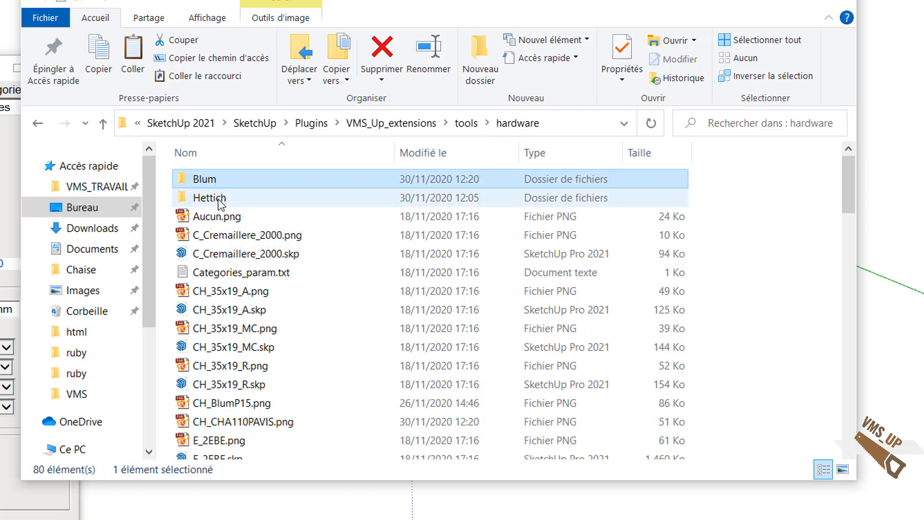
{"action": "left_click", "coordinate": [218, 198]}
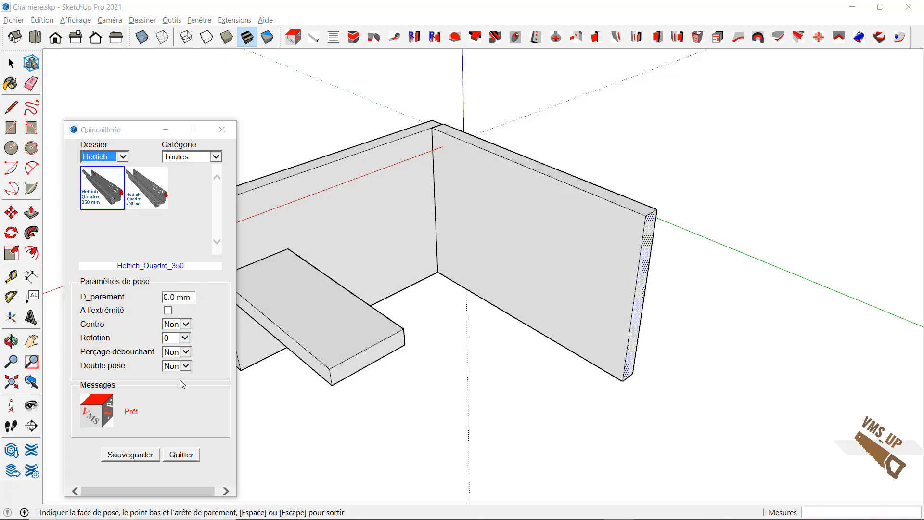
Step: Switch back to SketchUp and mount a Hettich_Quadro_350 drawer slide on the side panel's inner face, against its front edge
{"action": "left_click", "coordinate": [611, 350]}
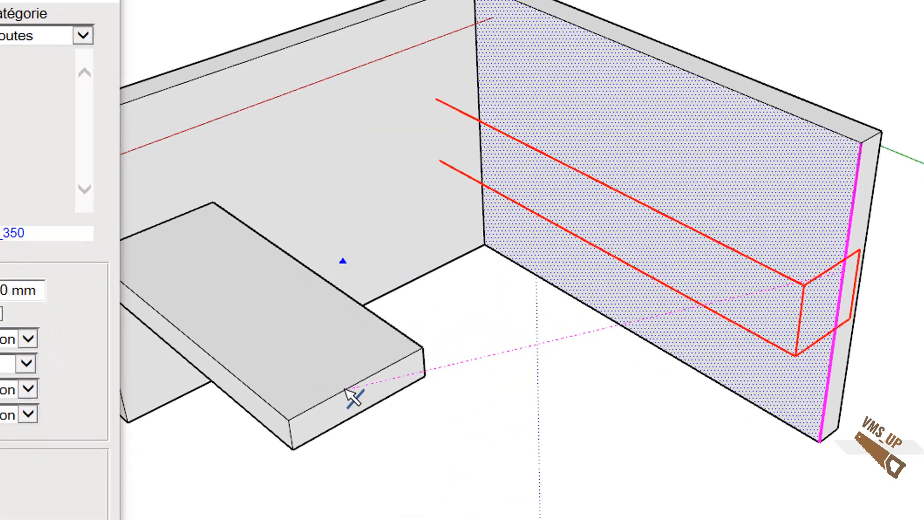
{"action": "left_click", "coordinate": [364, 356]}
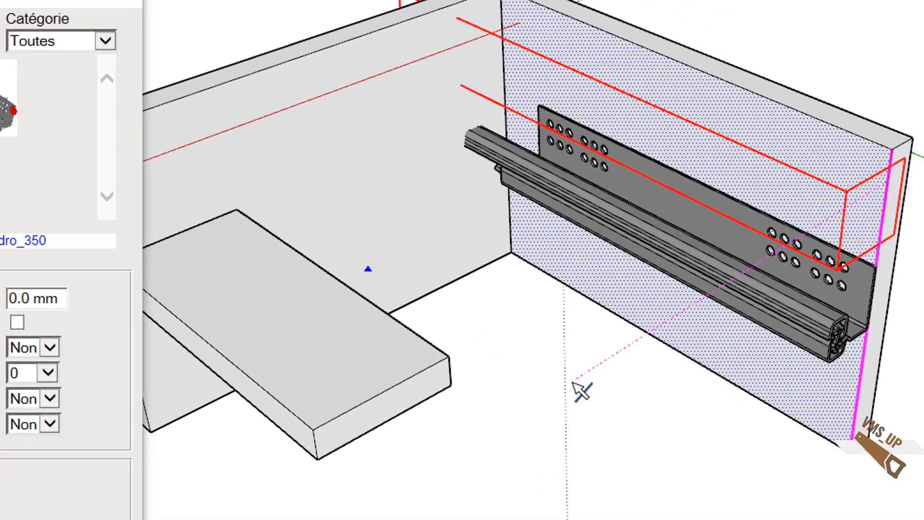
{"action": "middle_click_drag", "start_coordinate": [552, 376], "coordinate": [0, 379]}
{"action": "middle_click_drag", "start_coordinate": [304, 476], "coordinate": [250, 506]}
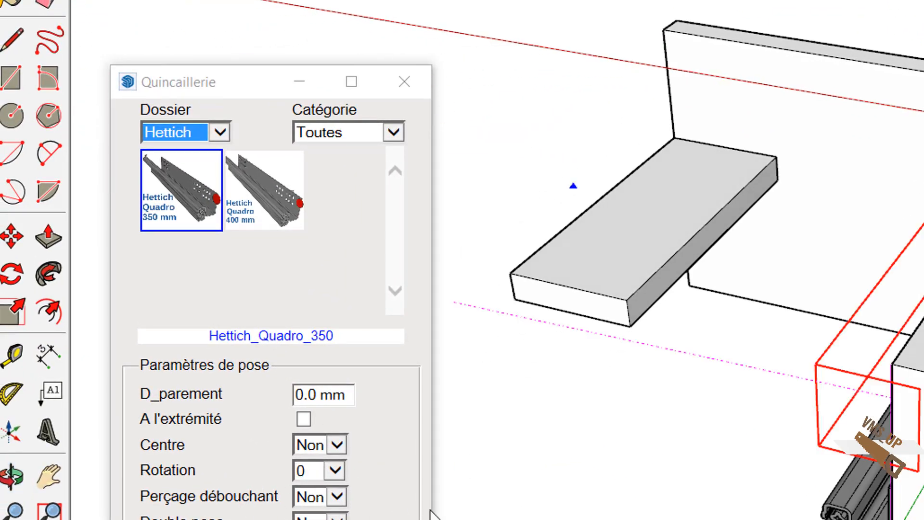
{"action": "middle_click_drag", "start_coordinate": [495, 512], "coordinate": [445, 519]}
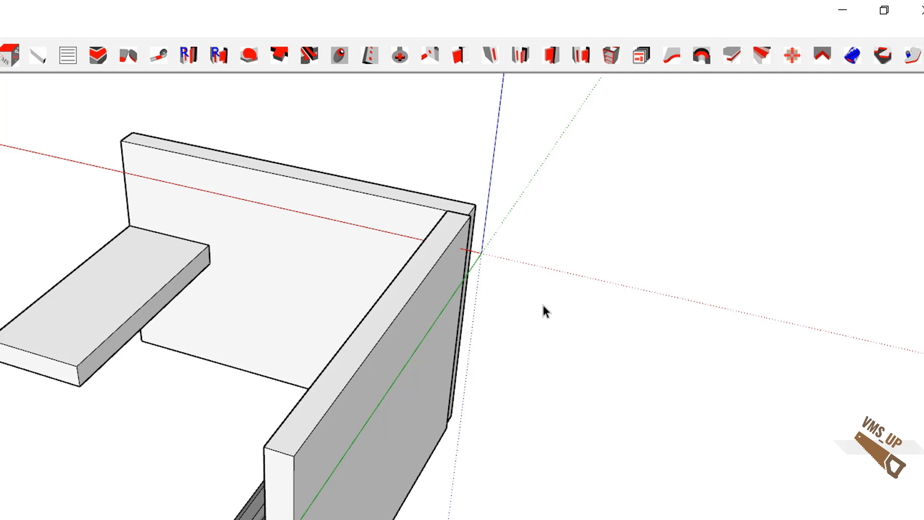
{"action": "middle_click_drag", "start_coordinate": [544, 308], "coordinate": [502, 356]}
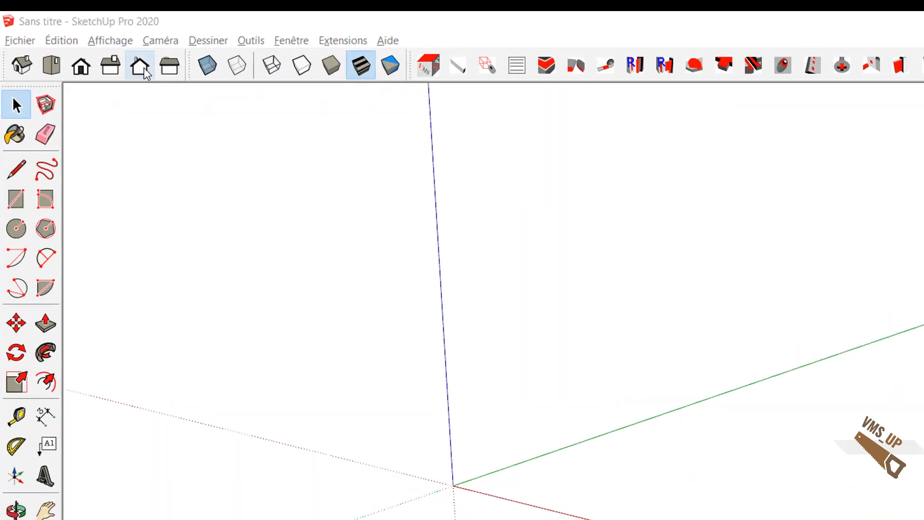
Step: Display the VMS_Up_tools toolbar and move it clear of the drawing tools in the SketchUp 2020 window
{"action": "left_click", "coordinate": [110, 41]}
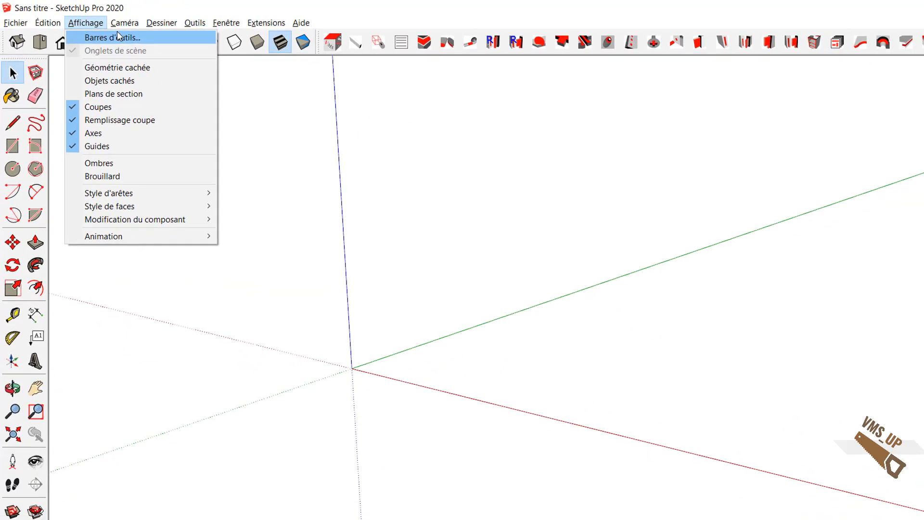
{"action": "left_click", "coordinate": [119, 34]}
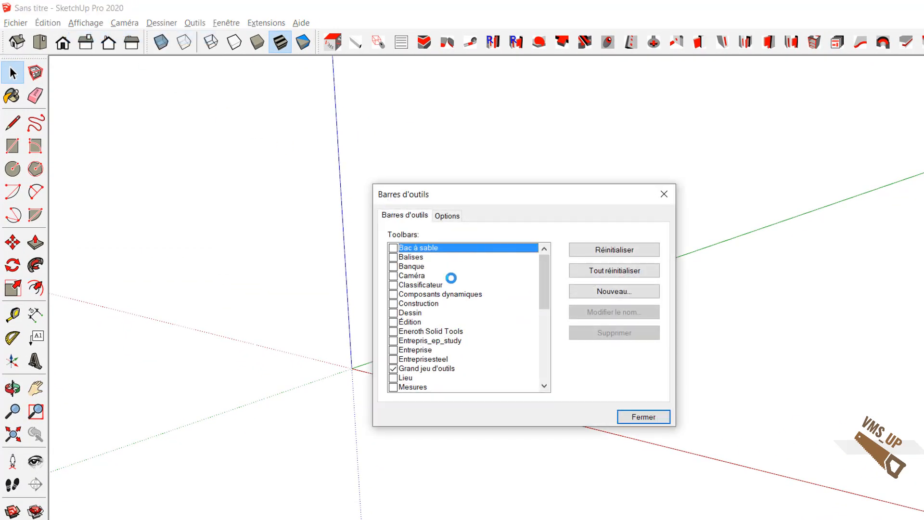
{"action": "scroll", "coordinate": [448, 299], "scroll_direction": "down", "scroll_amount": 5}
{"action": "left_click", "coordinate": [393, 378]}
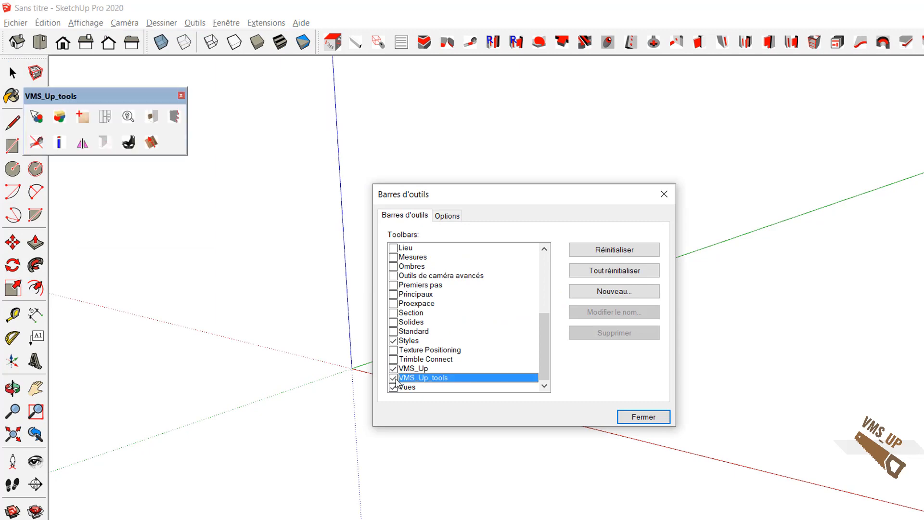
{"action": "left_click", "coordinate": [636, 418]}
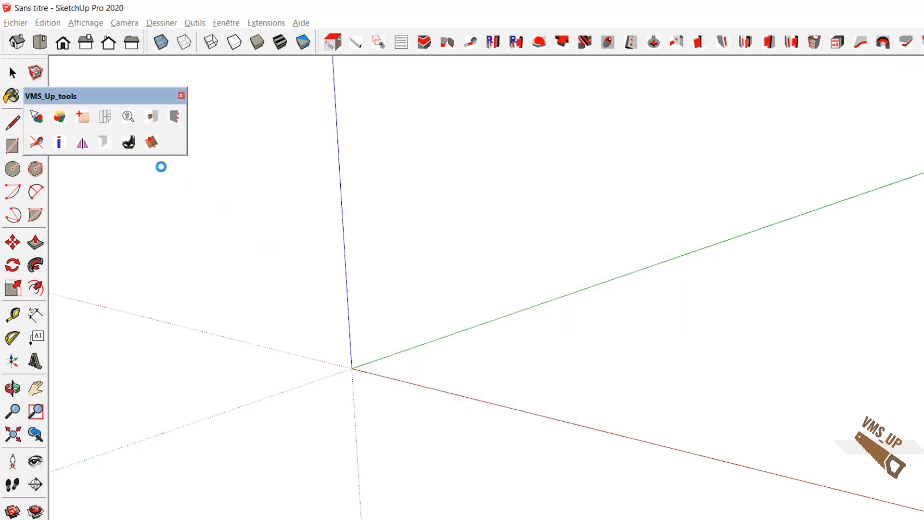
{"action": "left_click_drag", "start_coordinate": [136, 109], "coordinate": [344, 147]}
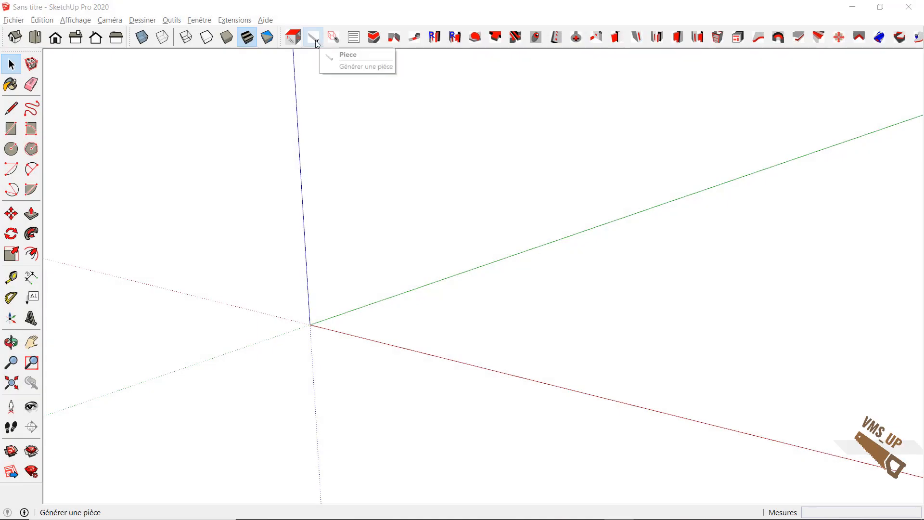
Step: Generate a single Chene - Massif part with the Piece tool, with Nombre set to 1
{"action": "left_click", "coordinate": [320, 41]}
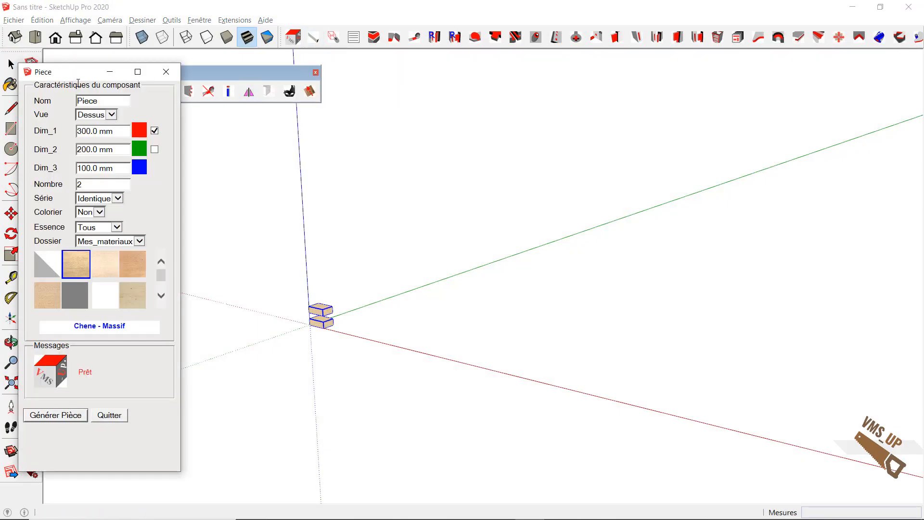
{"action": "left_click_drag", "start_coordinate": [71, 78], "coordinate": [181, 72]}
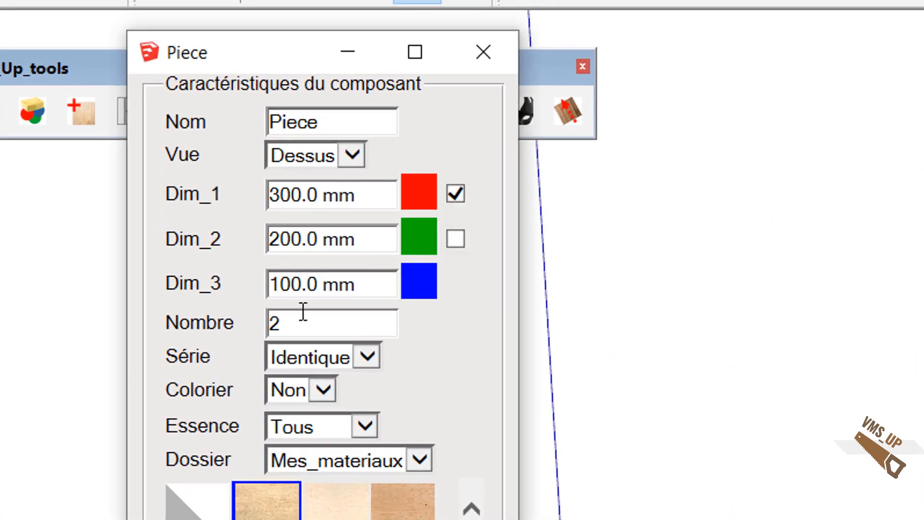
{"action": "left_click_drag", "start_coordinate": [303, 314], "coordinate": [258, 316]}
{"action": "type", "text": "1"}
{"action": "key", "text": "Tab"}
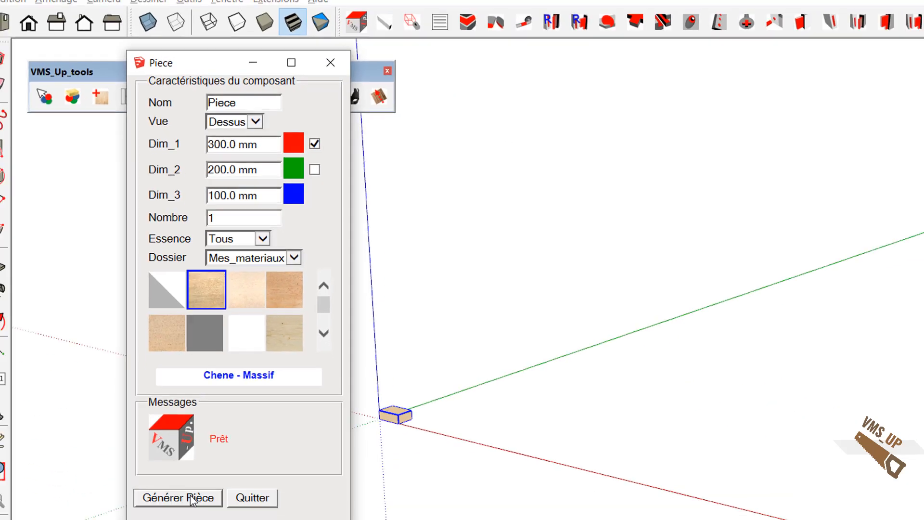
{"action": "left_click", "coordinate": [173, 382]}
{"action": "scroll", "coordinate": [445, 213], "scroll_direction": "down", "scroll_amount": 6}
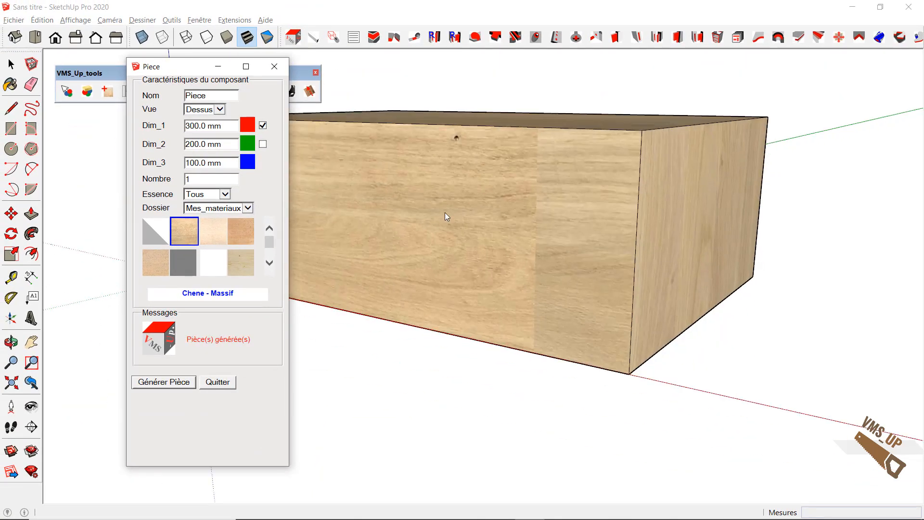
Step: Generate a second Chene - Massif part named Piece2 above the first, with the grain oriented along Dim_2
{"action": "middle_click_drag", "start_coordinate": [443, 239], "coordinate": [494, 426]}
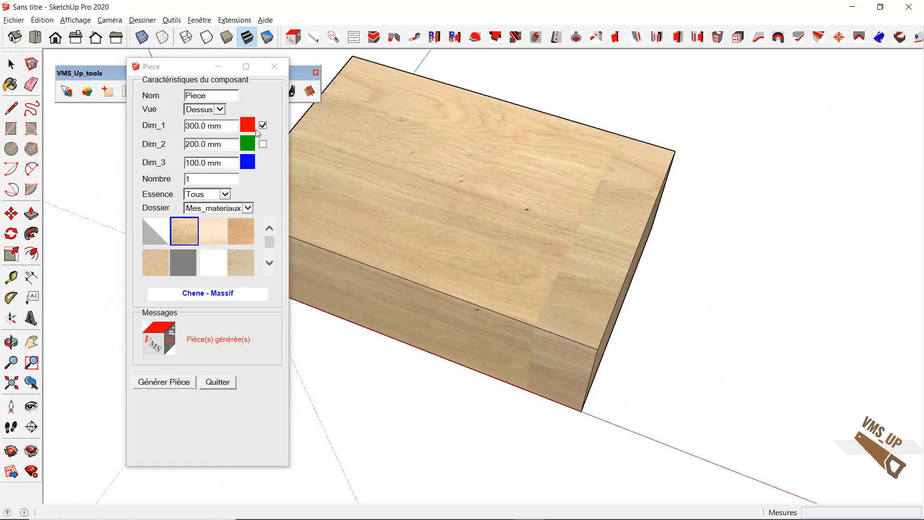
{"action": "left_click", "coordinate": [262, 144]}
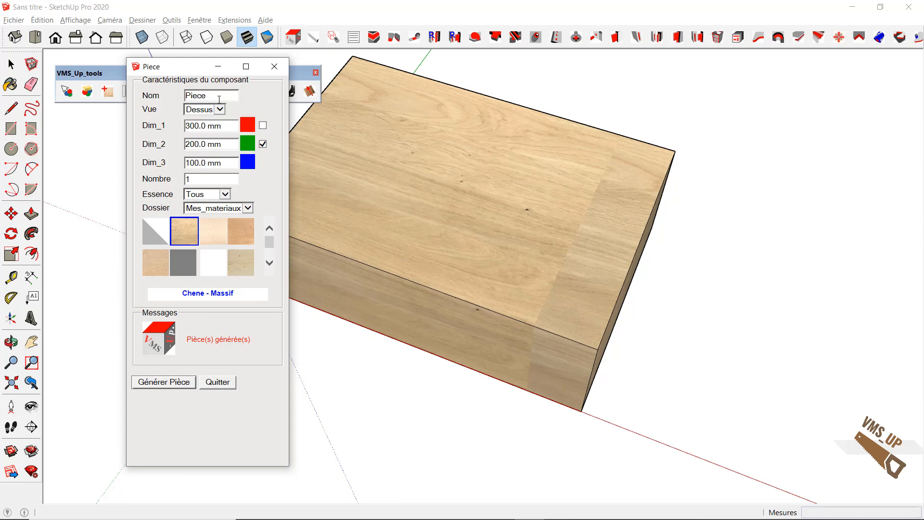
{"action": "key", "text": "Tab"}
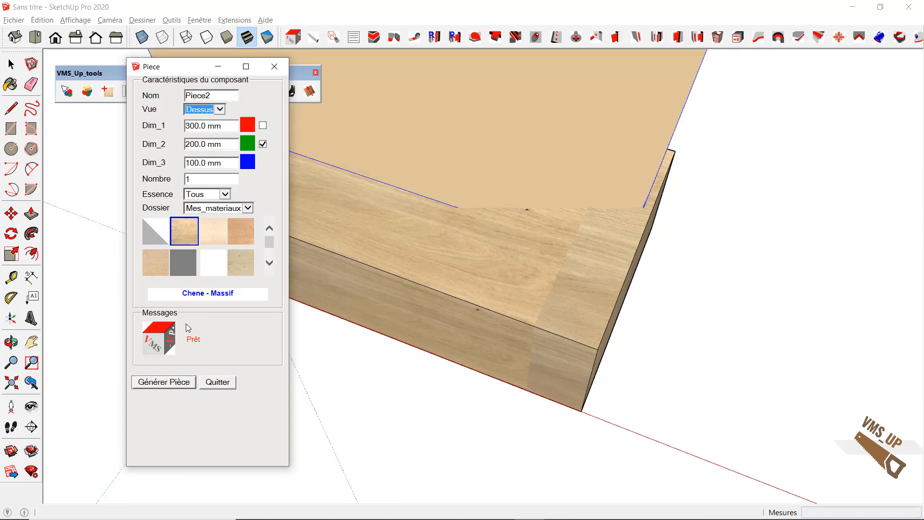
{"action": "left_click", "coordinate": [163, 382]}
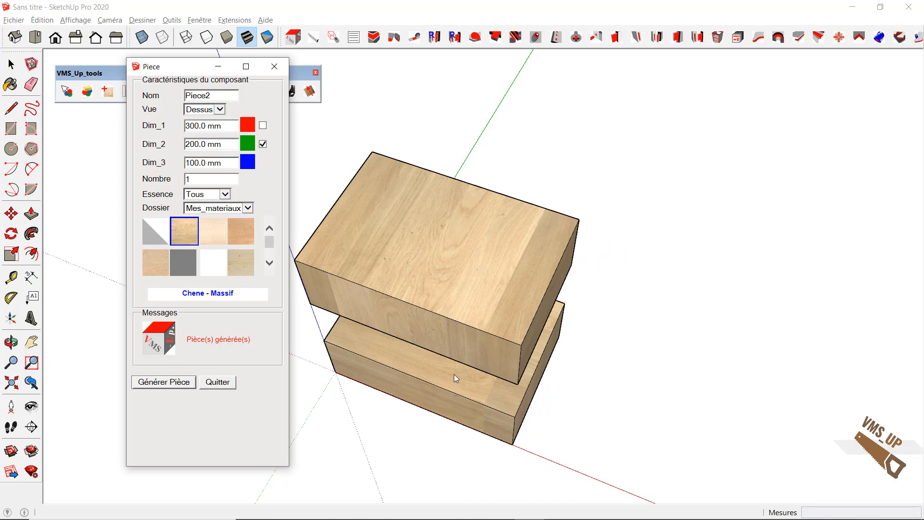
Step: Examine the grain direction on the top, front, end and bottom faces of the two stacked oak parts
{"action": "scroll", "coordinate": [455, 375], "scroll_direction": "up", "scroll_amount": 5}
{"action": "middle_click_drag", "start_coordinate": [446, 373], "coordinate": [386, 384]}
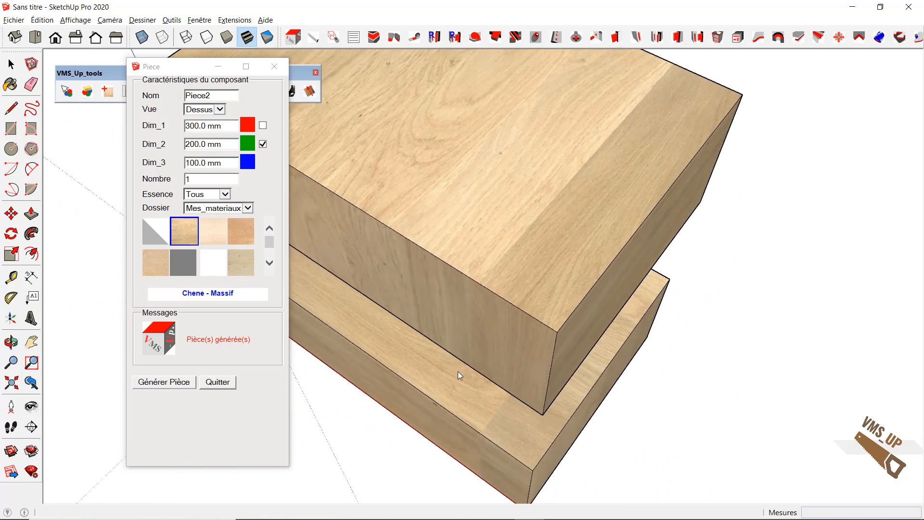
{"action": "middle_click_drag", "start_coordinate": [458, 372], "coordinate": [533, 436]}
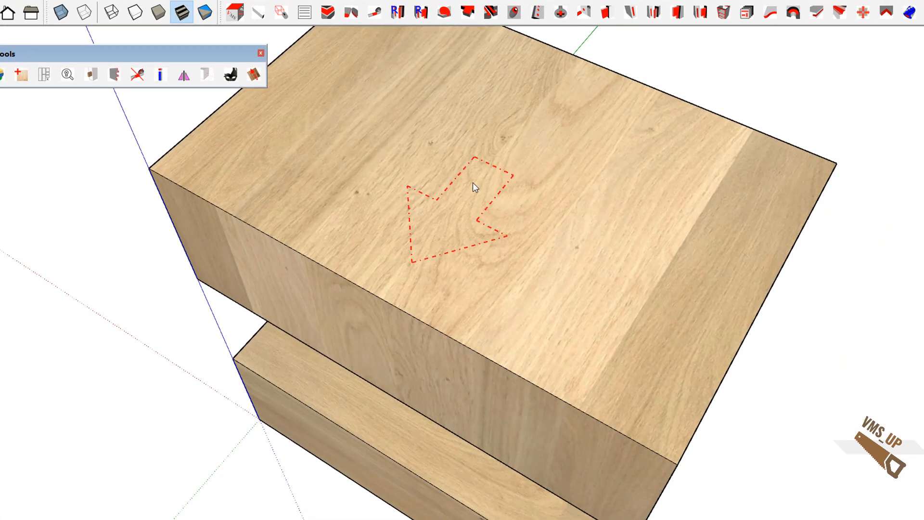
{"action": "middle_click_drag", "start_coordinate": [475, 184], "coordinate": [555, 128]}
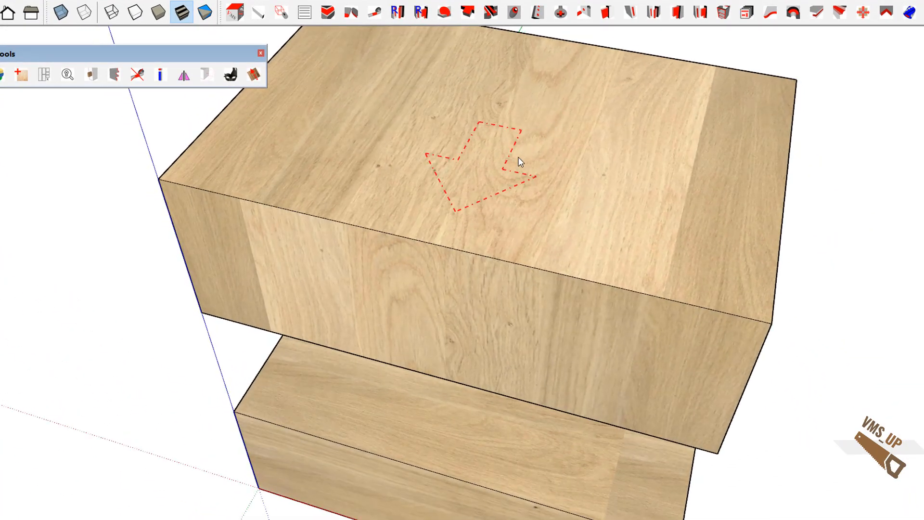
{"action": "mouse_move", "coordinate": [487, 190]}
{"action": "middle_mouse_down"}
{"action": "mouse_move", "coordinate": [491, 135]}
{"action": "mouse_move", "coordinate": [471, 120]}
{"action": "mouse_move", "coordinate": [497, 182]}
{"action": "middle_mouse_up"}
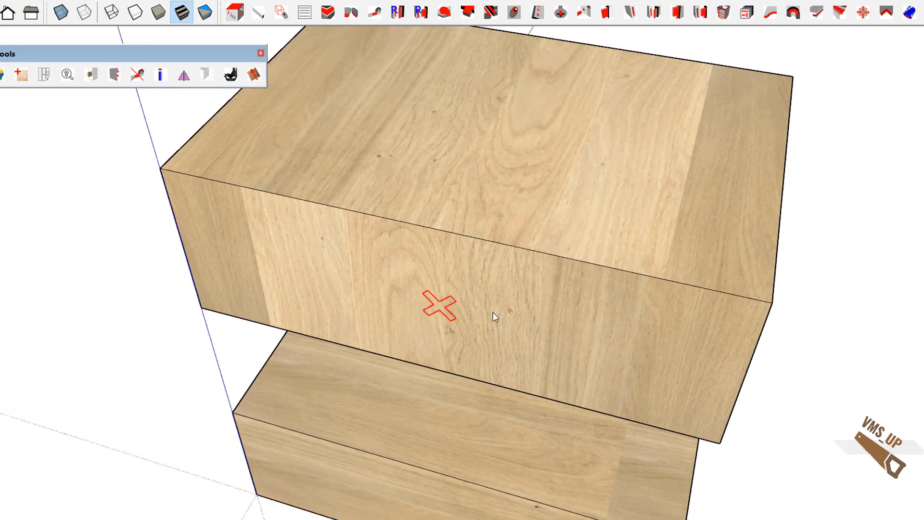
{"action": "middle_click_drag", "start_coordinate": [495, 315], "coordinate": [239, 244]}
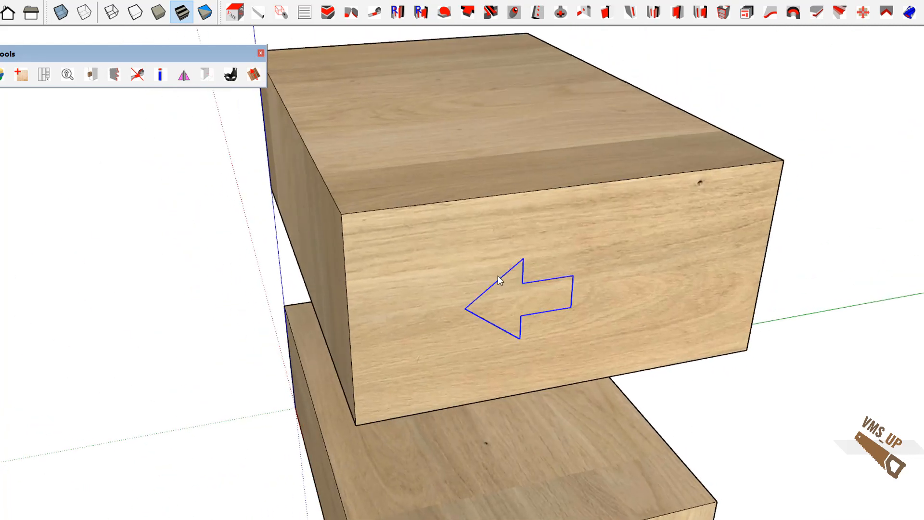
{"action": "middle_click_drag", "start_coordinate": [498, 275], "coordinate": [469, 359]}
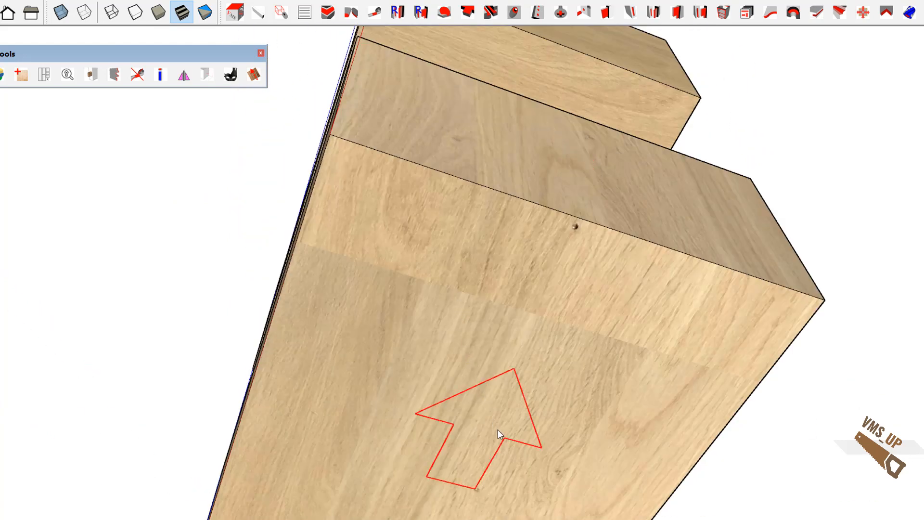
{"action": "middle_click_drag", "start_coordinate": [501, 428], "coordinate": [522, 392]}
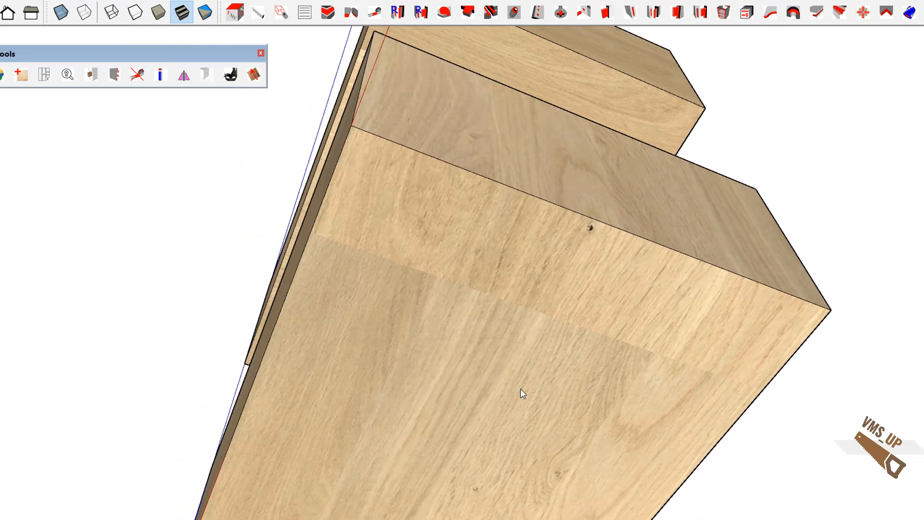
{"action": "middle_click_drag", "start_coordinate": [527, 302], "coordinate": [533, 408]}
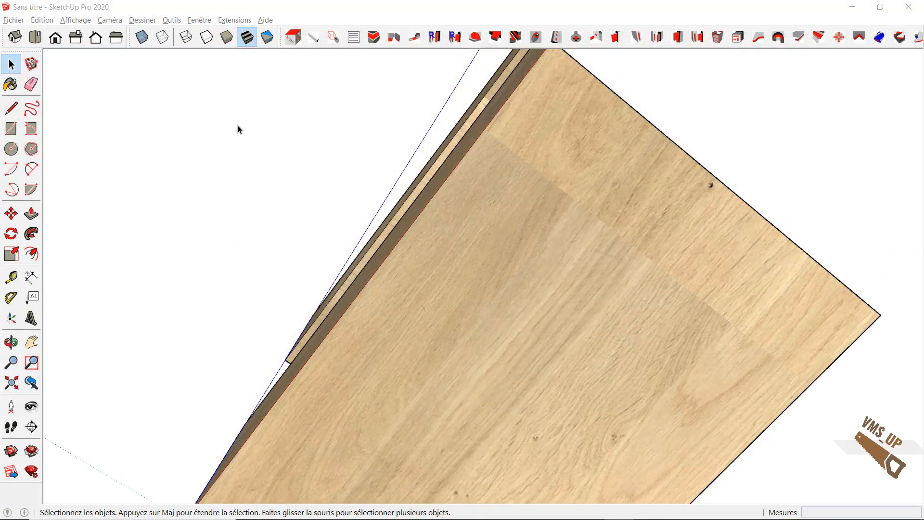
Step: Cycle the grain direction and texture placement on the lower part's bottom face with the VMS_Up_tools grain tool
{"action": "left_click", "coordinate": [236, 130]}
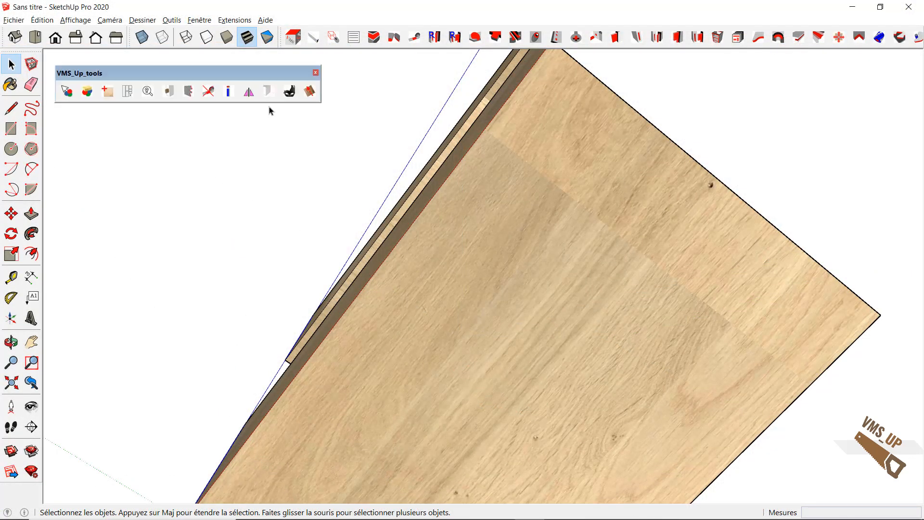
{"action": "left_click", "coordinate": [309, 91]}
{"action": "left_click", "coordinate": [495, 391]}
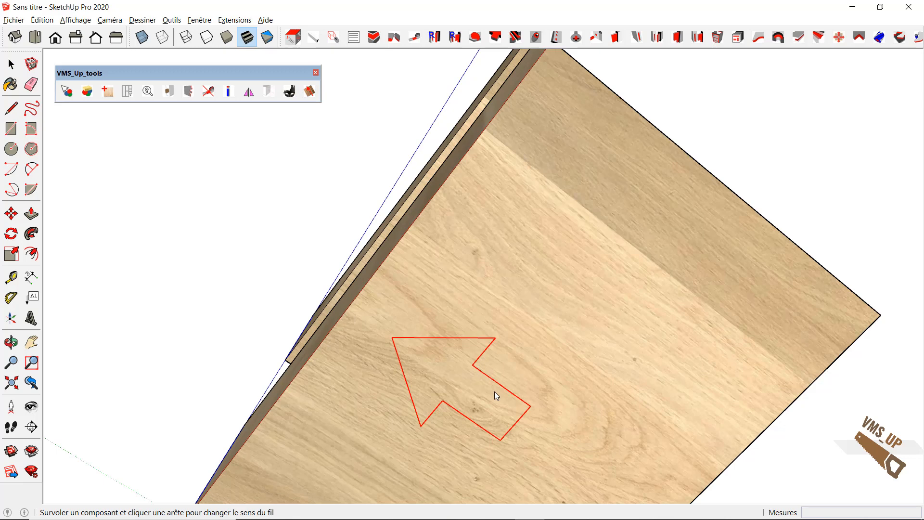
{"action": "left_click", "coordinate": [495, 392]}
{"action": "left_click", "coordinate": [495, 391]}
{"action": "left_click", "coordinate": [495, 392]}
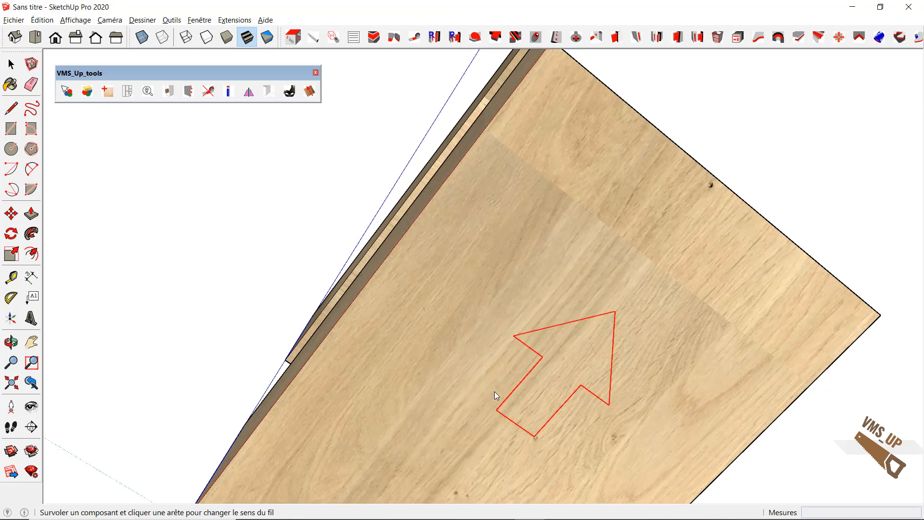
{"action": "left_click", "coordinate": [495, 392]}
{"action": "left_click", "coordinate": [495, 391]}
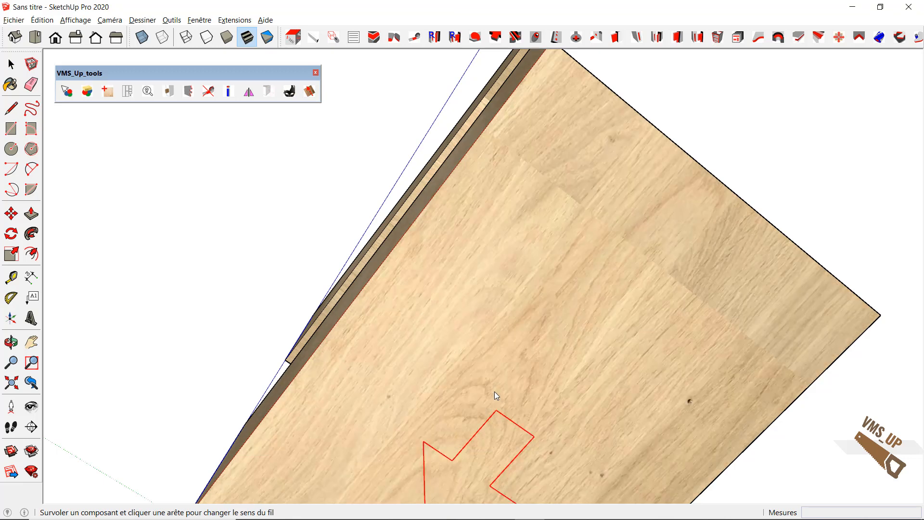
{"action": "left_click", "coordinate": [495, 391]}
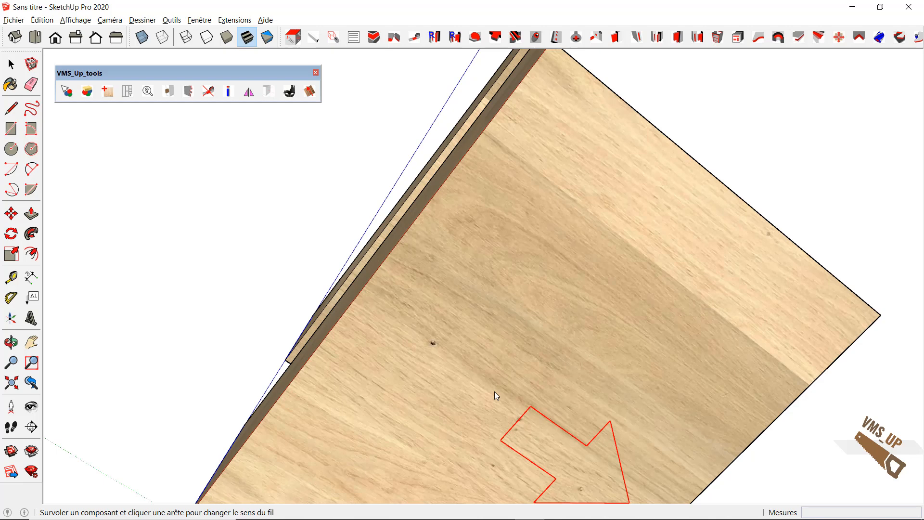
{"action": "left_click", "coordinate": [495, 391]}
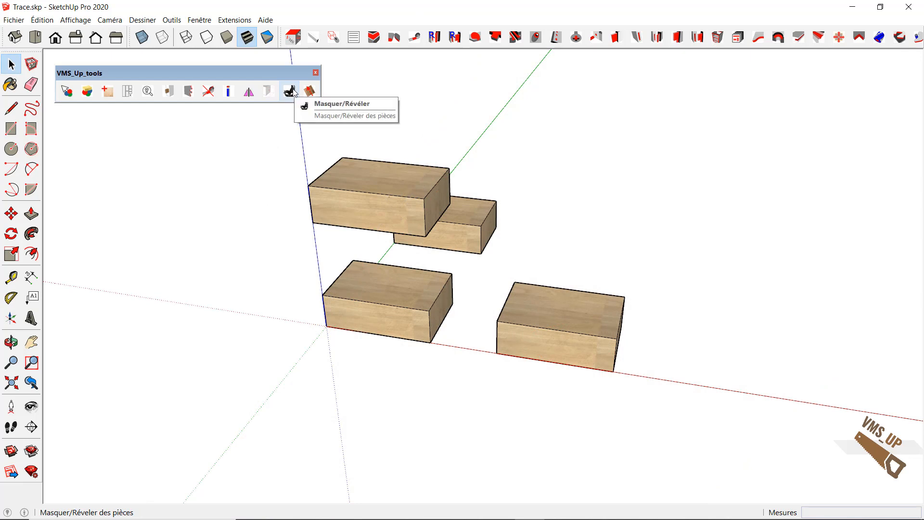
Step: Hide the part at the origin with the Masquer/Révéler tool and reveal it again
{"action": "left_click", "coordinate": [293, 91]}
{"action": "left_click", "coordinate": [380, 311]}
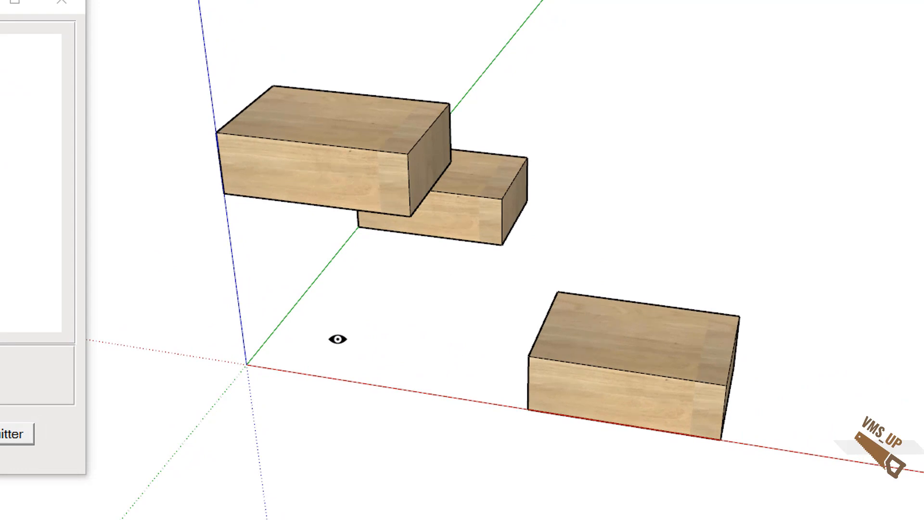
{"action": "left_click", "coordinate": [337, 339]}
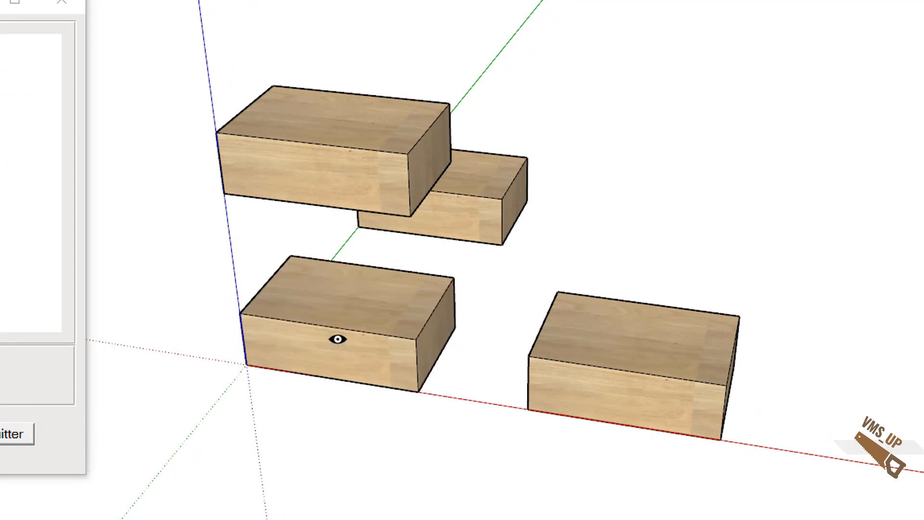
{"action": "left_click", "coordinate": [338, 340]}
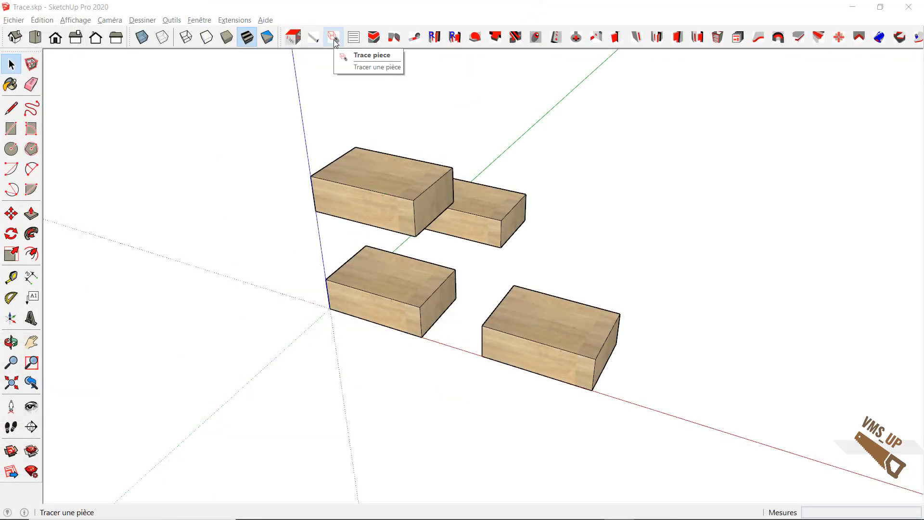
Step: Trace a Chene - Panneau part with Trace piece from the origin block's top front corner up to the block above it
{"action": "left_click", "coordinate": [333, 37]}
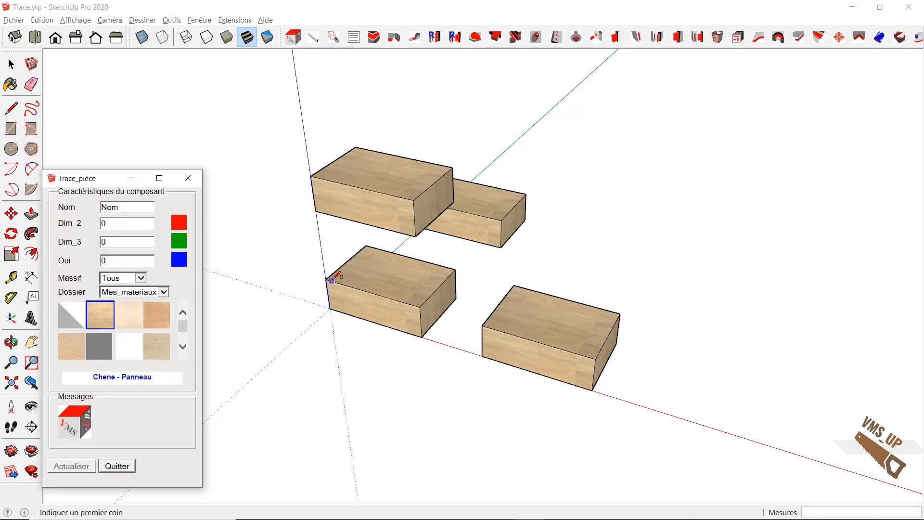
{"action": "left_click", "coordinate": [327, 280]}
{"action": "left_click", "coordinate": [362, 273]}
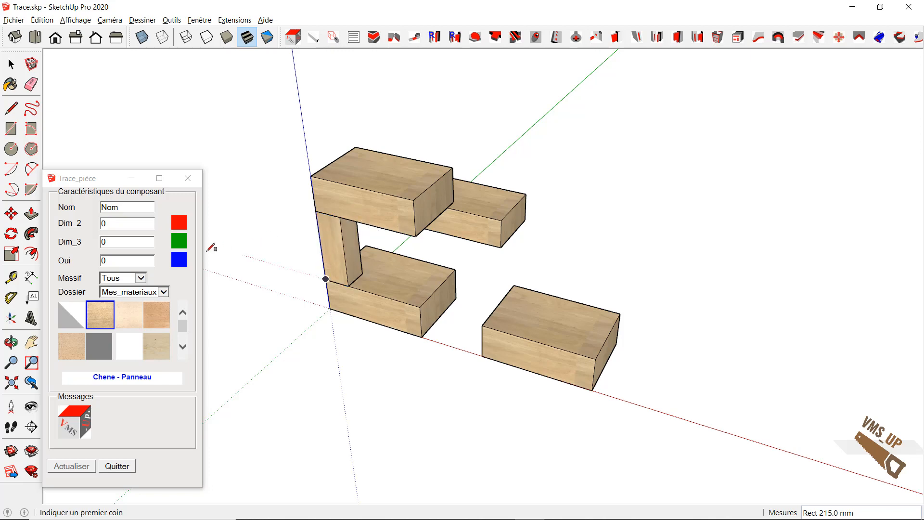
Step: Set the traced part's Dim_3 to 100 and thickness to 20, choose Melamine as its material, and update it
{"action": "triple_click", "coordinate": [143, 243]}
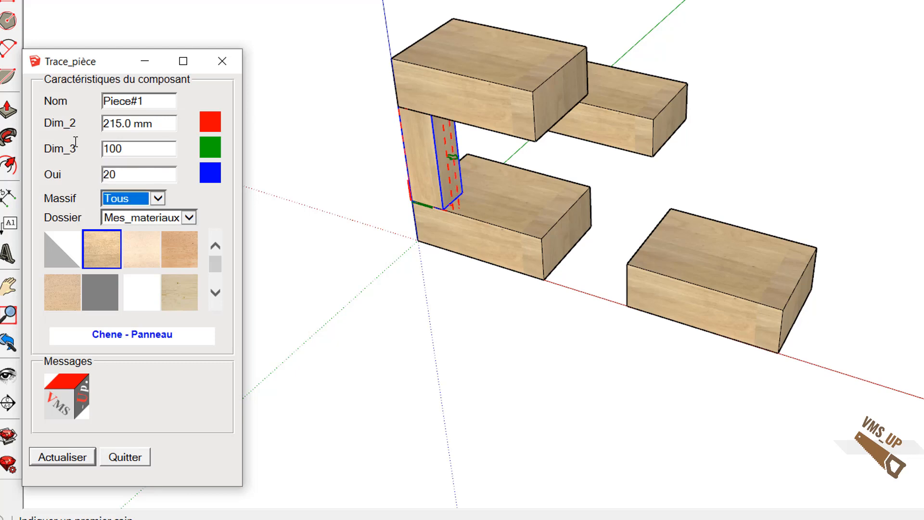
{"action": "left_click", "coordinate": [147, 295]}
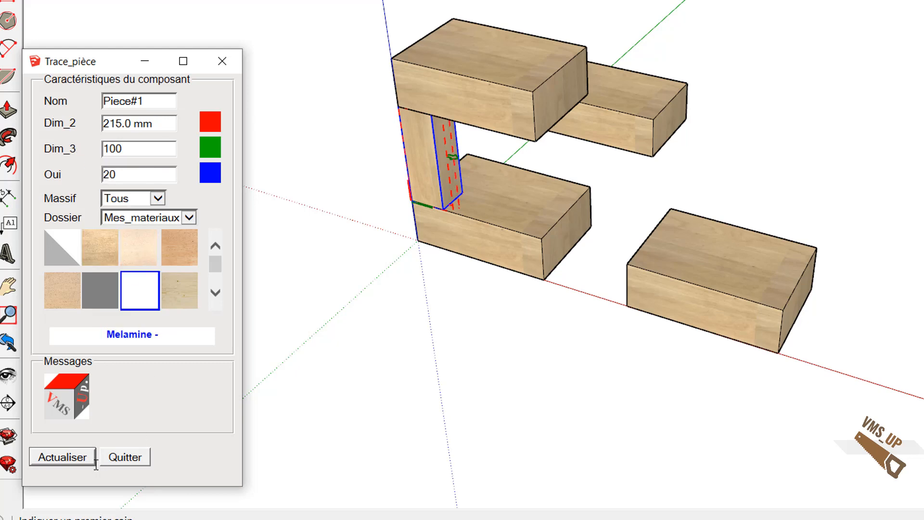
{"action": "left_click", "coordinate": [86, 467]}
Step: Trace another upright part from the lower block's front corner to the underside of the upper block
{"action": "middle_click_drag", "start_coordinate": [392, 320], "coordinate": [703, 356]}
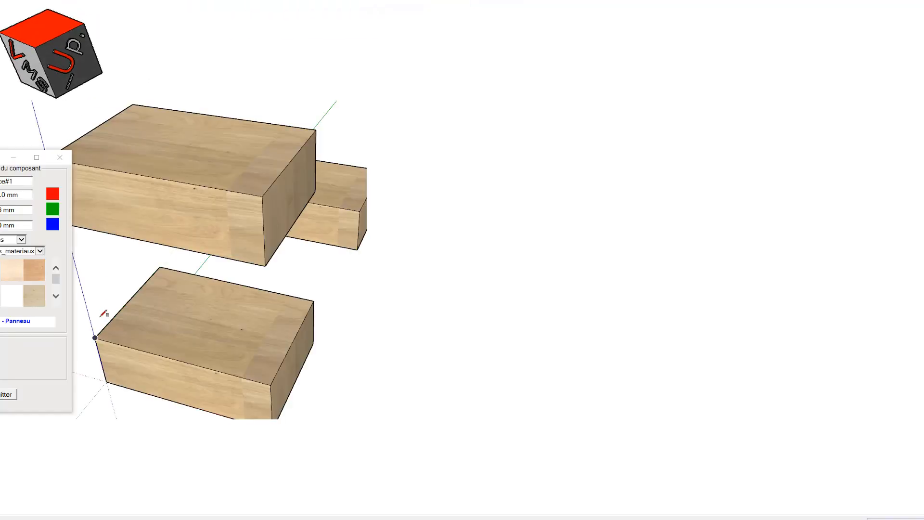
{"action": "left_click", "coordinate": [96, 338]}
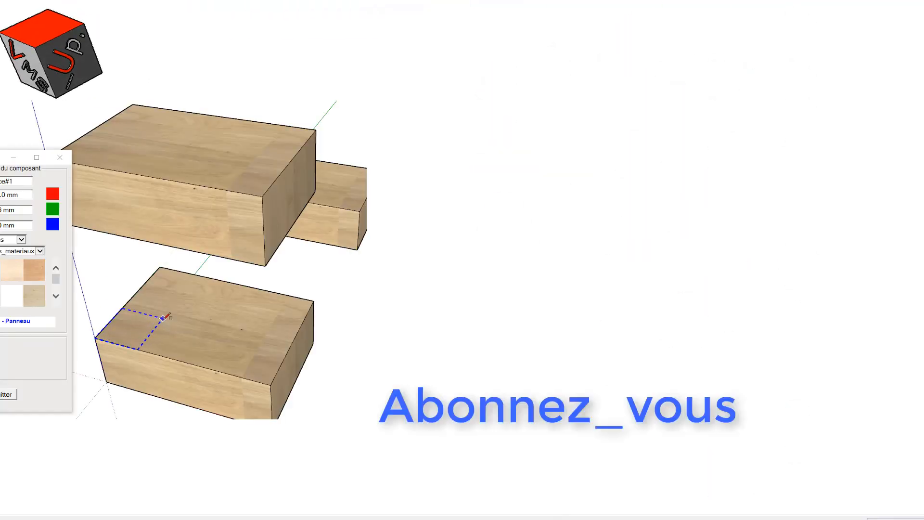
{"action": "left_click", "coordinate": [173, 248]}
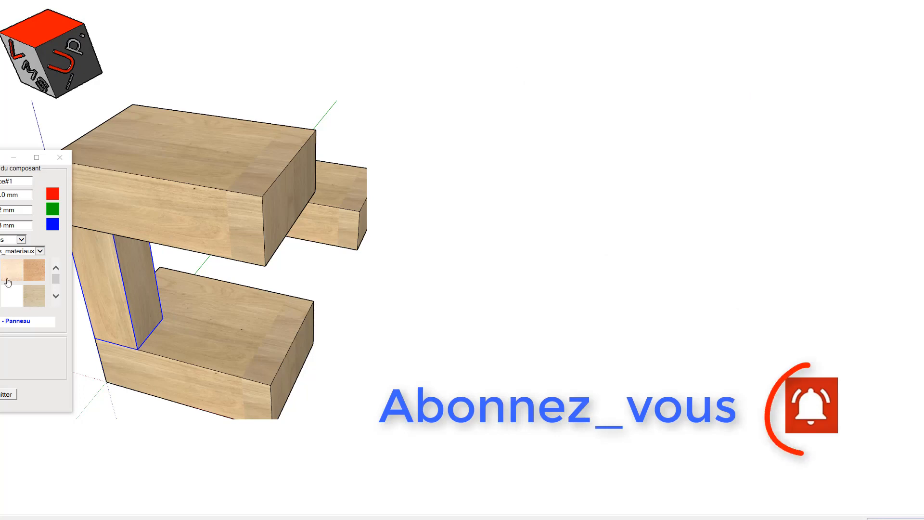